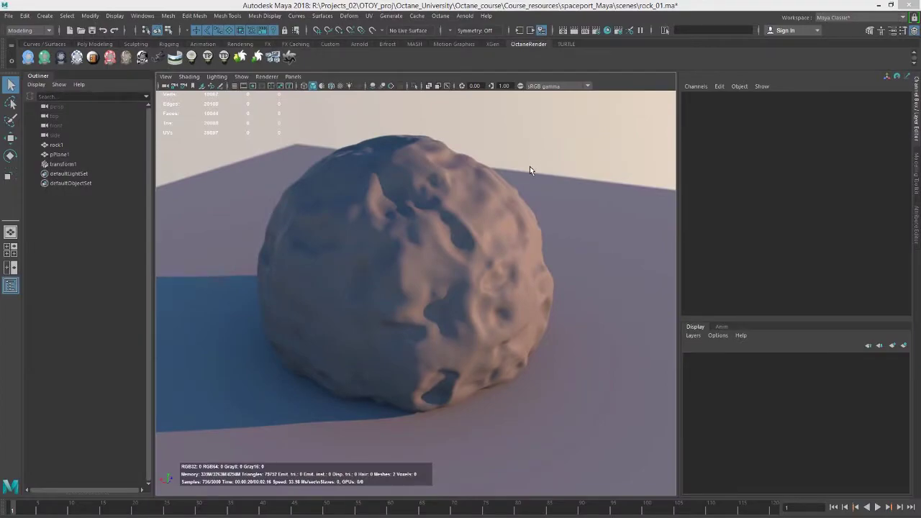
Step: Add an Octane Displacement Node to the Displacement channel of the rock's glossy material
{"action": "left_click", "coordinate": [495, 184]}
{"action": "left_click_drag", "start_coordinate": [532, 192], "coordinate": [529, 241], "text": "alt"}
{"action": "left_click", "coordinate": [579, 174]}
{"action": "left_click", "coordinate": [482, 234]}
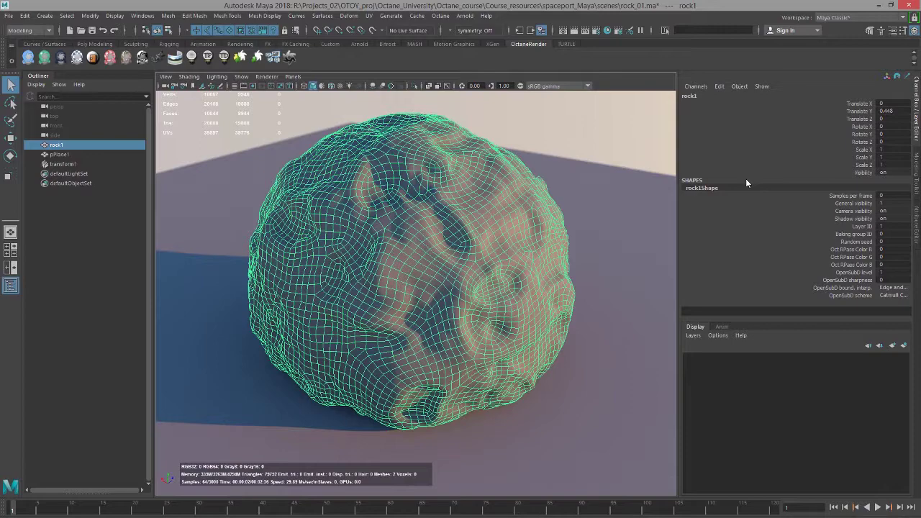
{"action": "left_click", "coordinate": [916, 232]}
{"action": "left_click", "coordinate": [777, 95]}
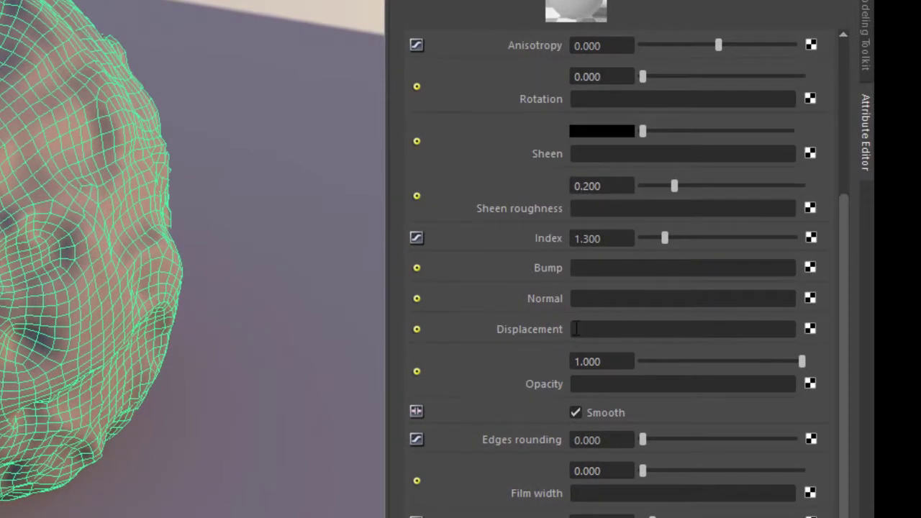
{"action": "left_click", "coordinate": [809, 329]}
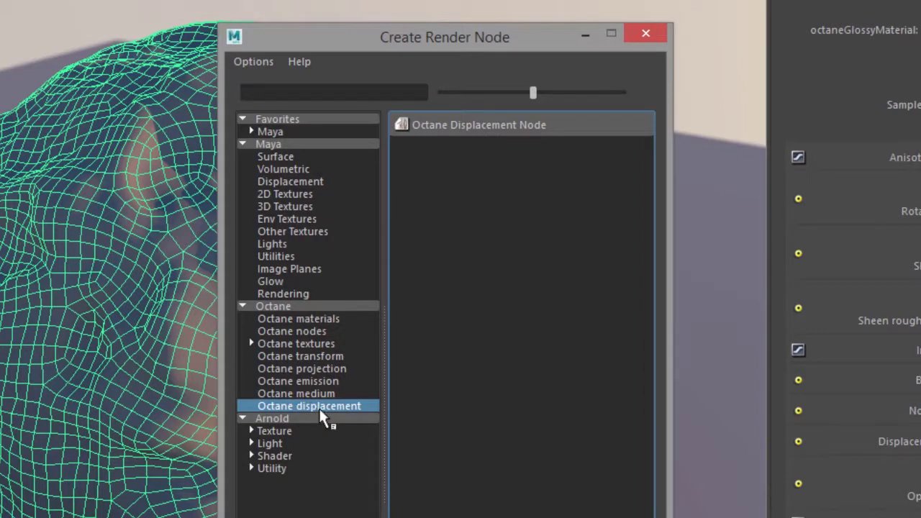
{"action": "left_click", "coordinate": [503, 124]}
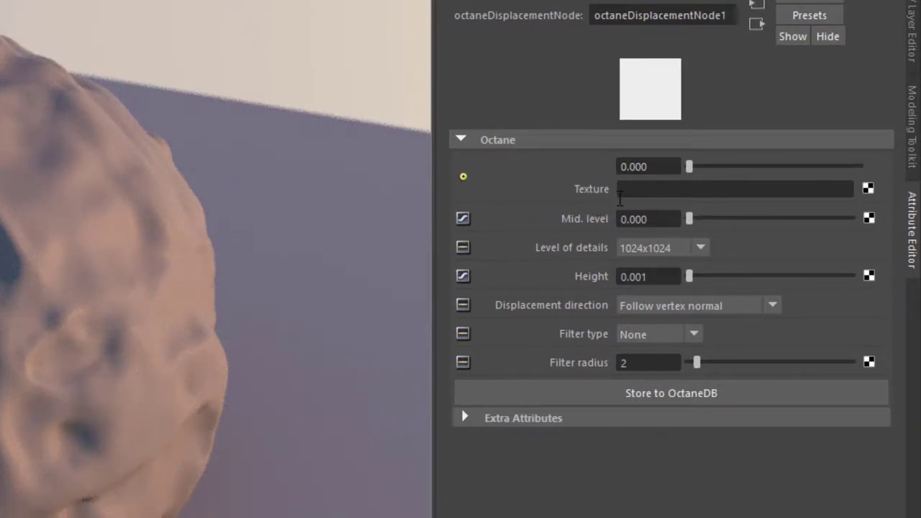
Step: Connect a new Octane Float Image Texture to the displacement node's Texture input
{"action": "left_click", "coordinate": [868, 188]}
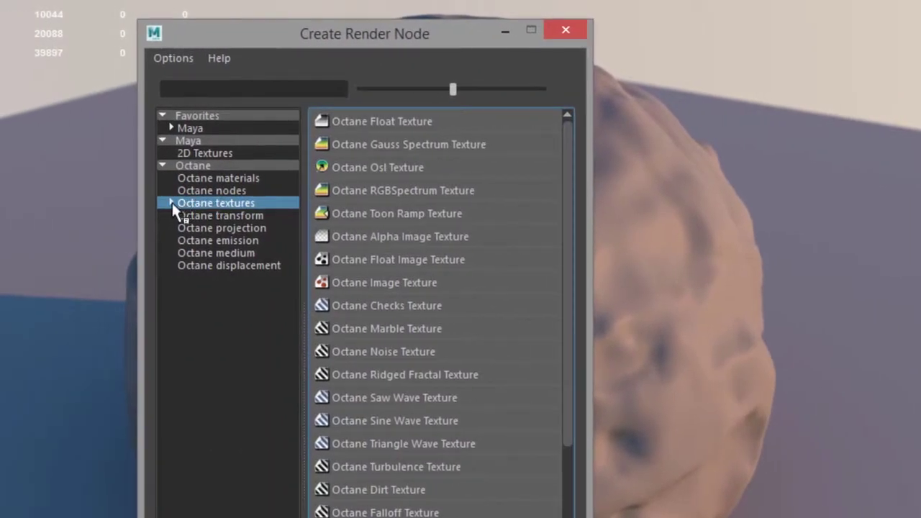
{"action": "left_click", "coordinate": [171, 203]}
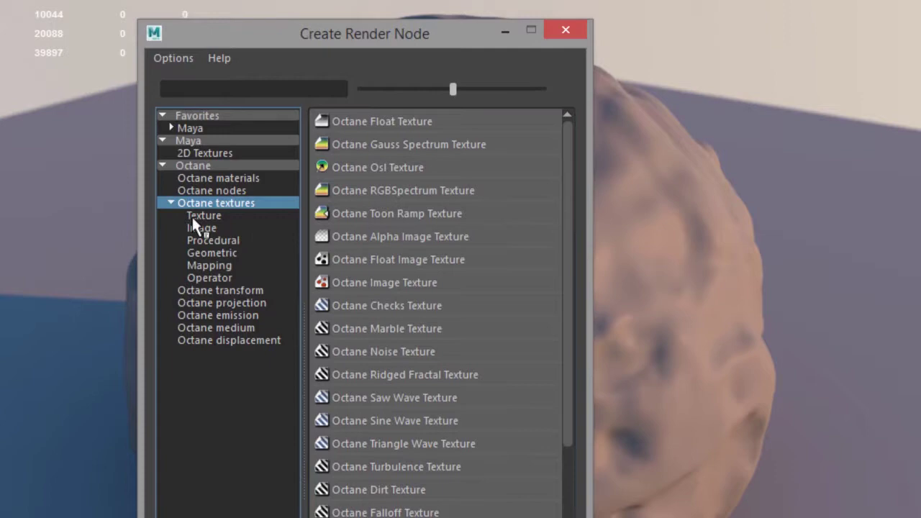
{"action": "left_click", "coordinate": [215, 227]}
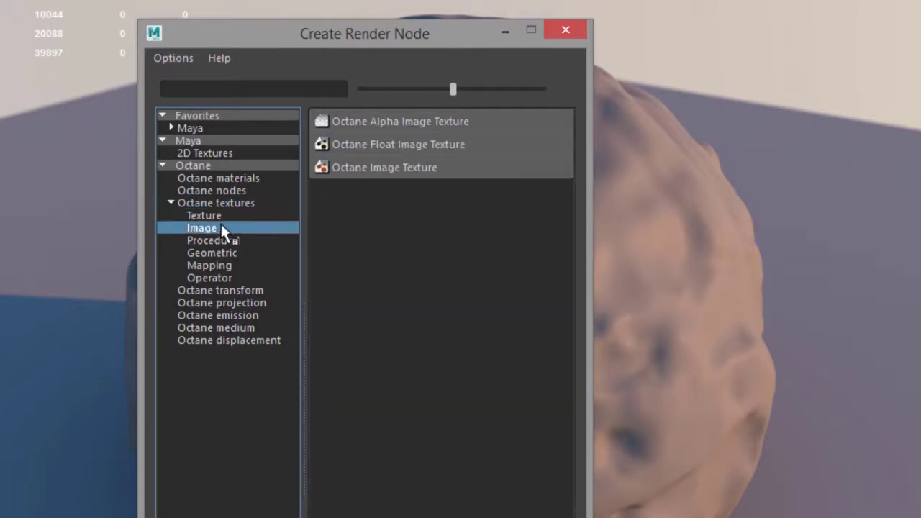
{"action": "left_click", "coordinate": [476, 142]}
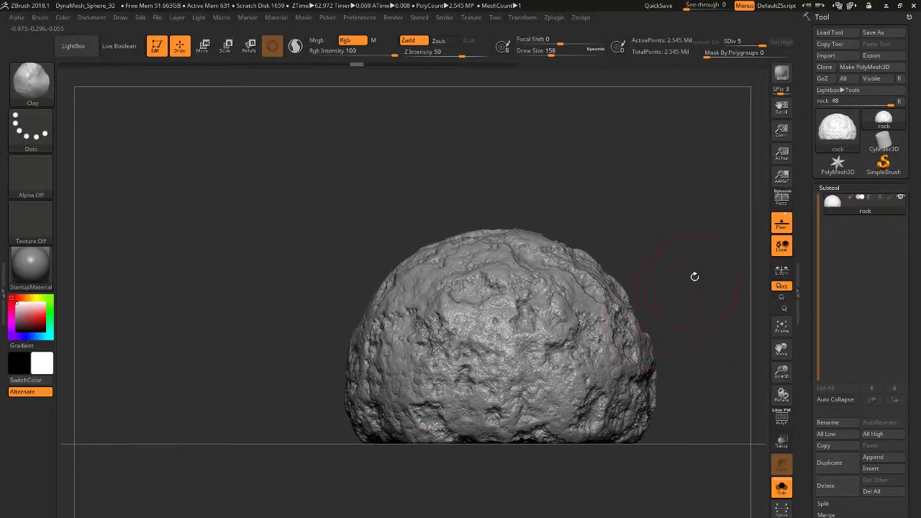
Step: Examine the sculpted rock in ZBrush, comparing subdivision level 1 with level 5
{"action": "left_click_drag", "start_coordinate": [696, 277], "coordinate": [670, 195]}
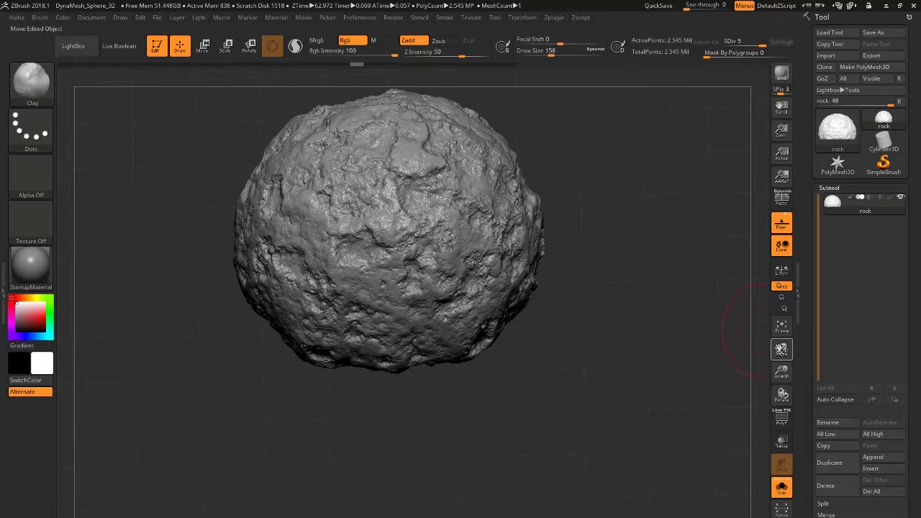
{"action": "left_click", "coordinate": [778, 329]}
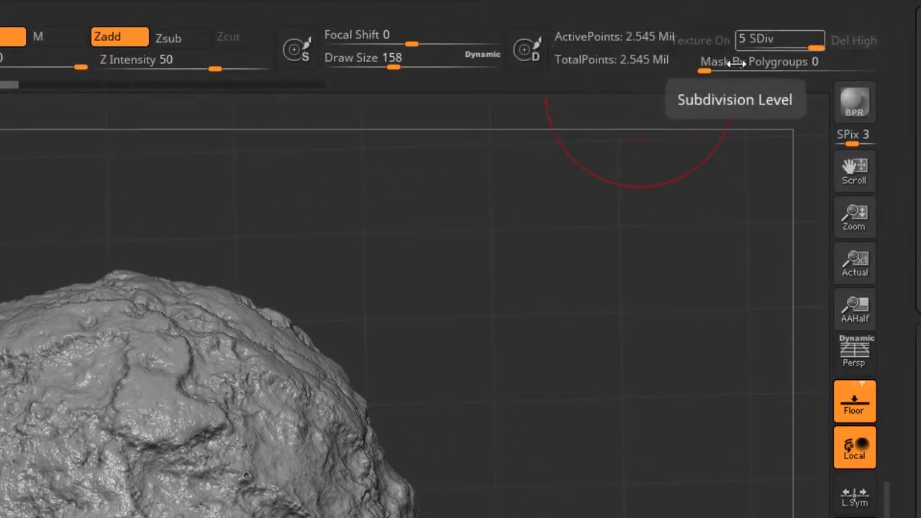
{"action": "left_click_drag", "start_coordinate": [788, 40], "coordinate": [724, 41]}
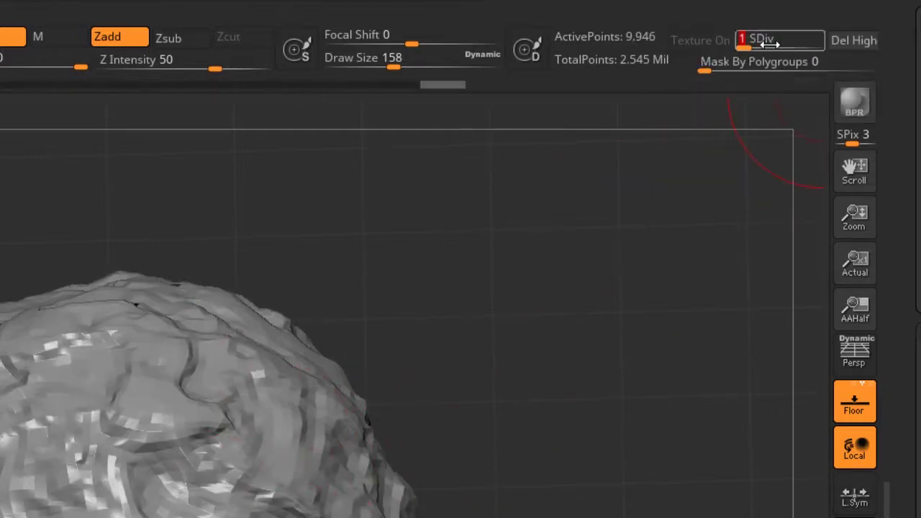
{"action": "left_click_drag", "start_coordinate": [756, 38], "coordinate": [810, 39]}
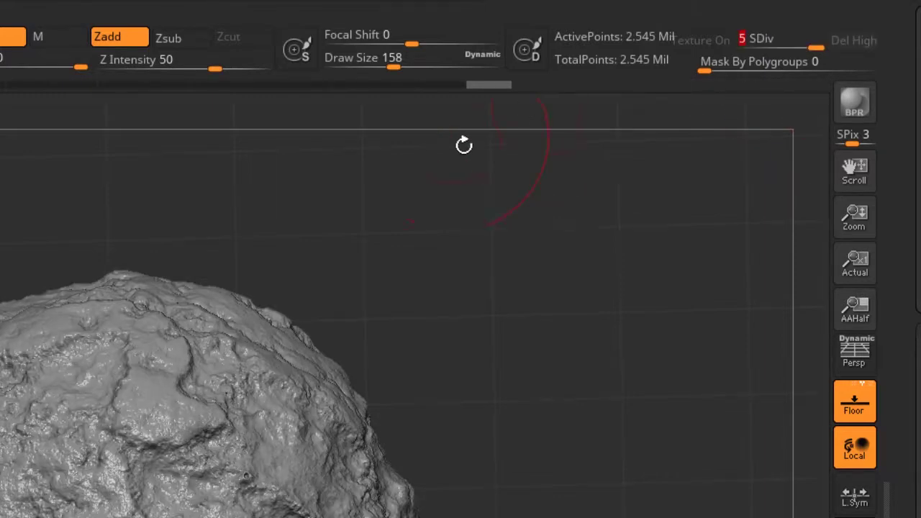
Step: Review the Multi Map Exporter settings in ZBrush, including the Displacement Map export options
{"action": "left_click", "coordinate": [420, 8]}
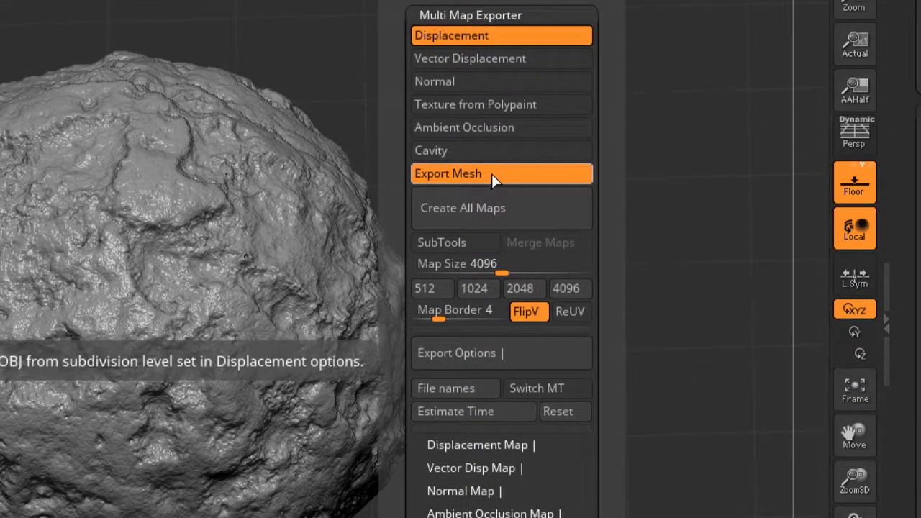
{"action": "left_click_drag", "start_coordinate": [391, 220], "coordinate": [379, 75]}
{"action": "left_click", "coordinate": [452, 117]}
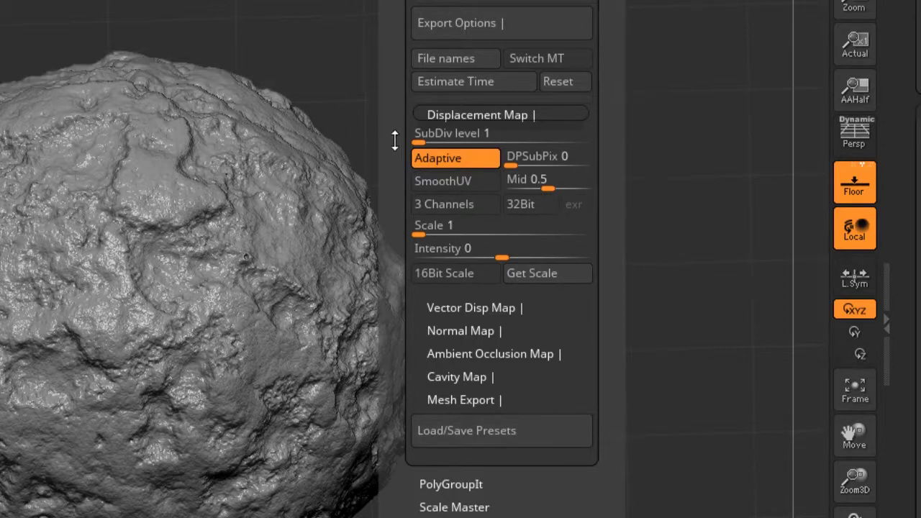
{"action": "scroll", "coordinate": [394, 141], "scroll_direction": "up", "scroll_amount": 3}
{"action": "left_click", "coordinate": [401, 108]}
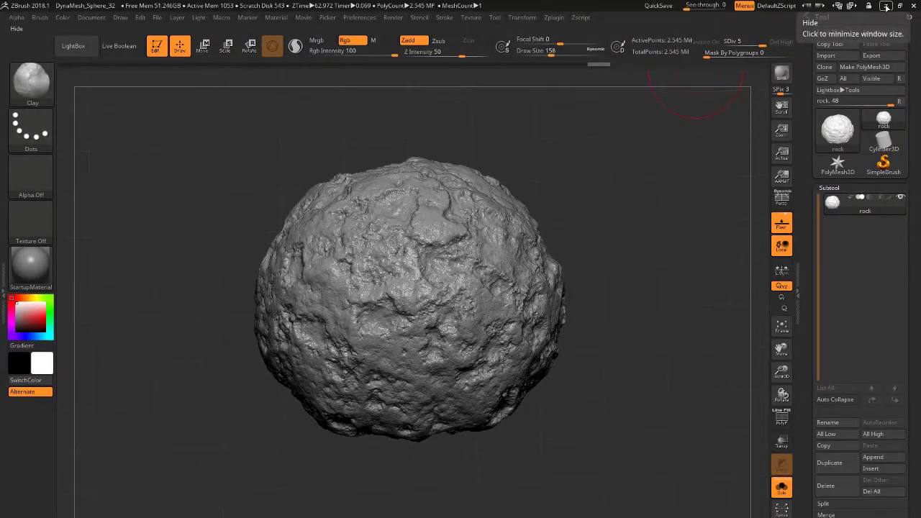
Step: Switch back to Maya and load rock_DM.tif into the float image texture of the rock's displacement node
{"action": "left_click", "coordinate": [886, 6]}
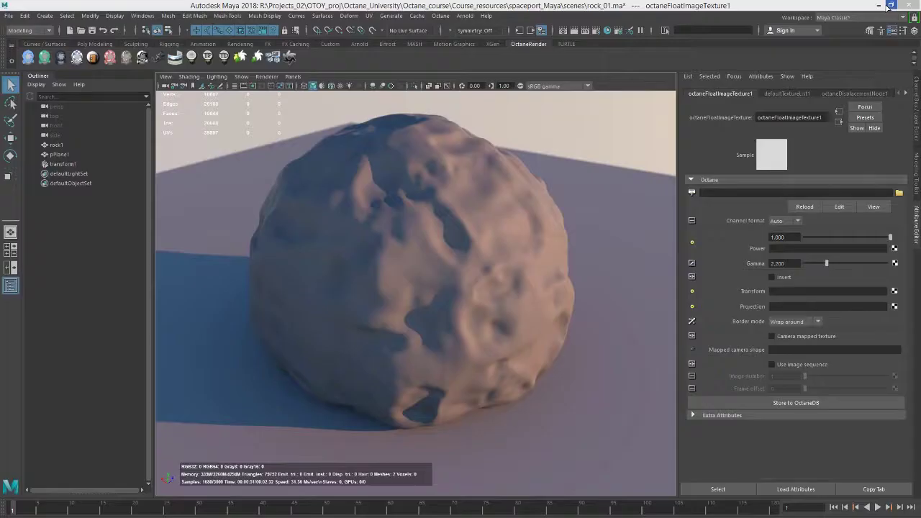
{"action": "left_click", "coordinate": [464, 228]}
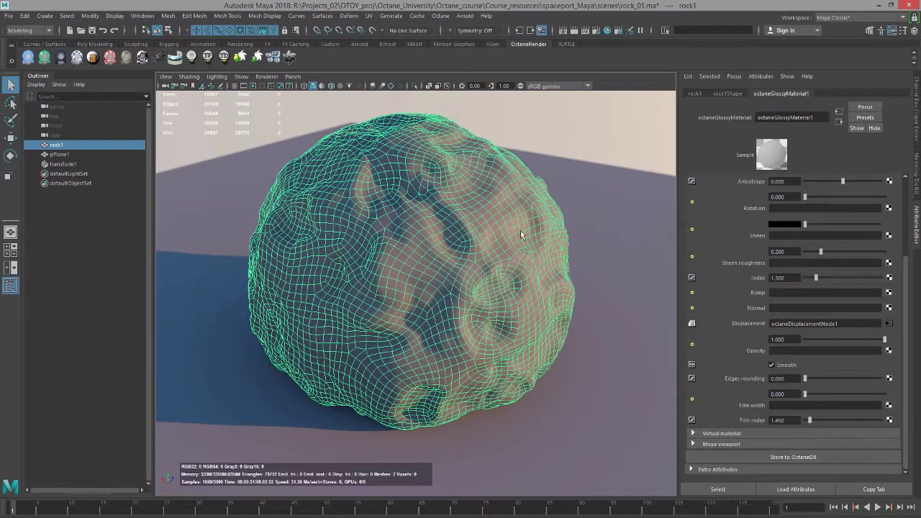
{"action": "left_click", "coordinate": [889, 323]}
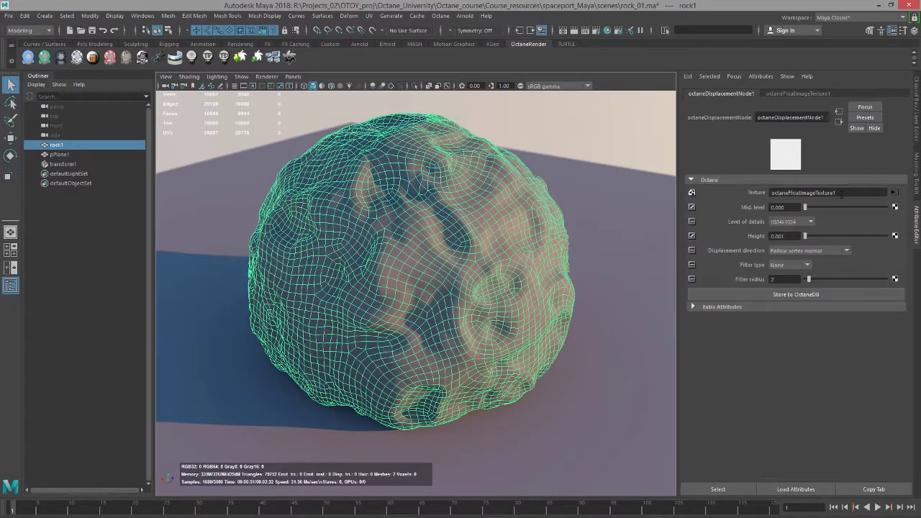
{"action": "left_click", "coordinate": [894, 192]}
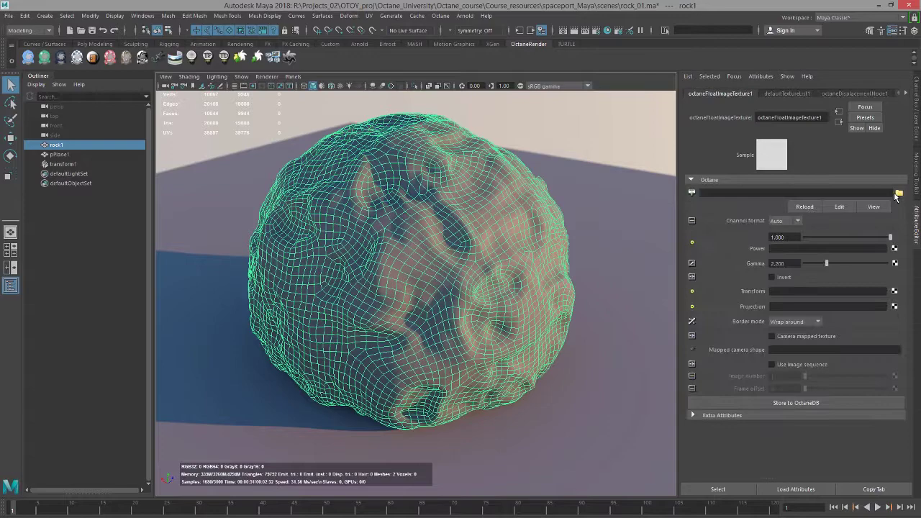
{"action": "left_click", "coordinate": [898, 193]}
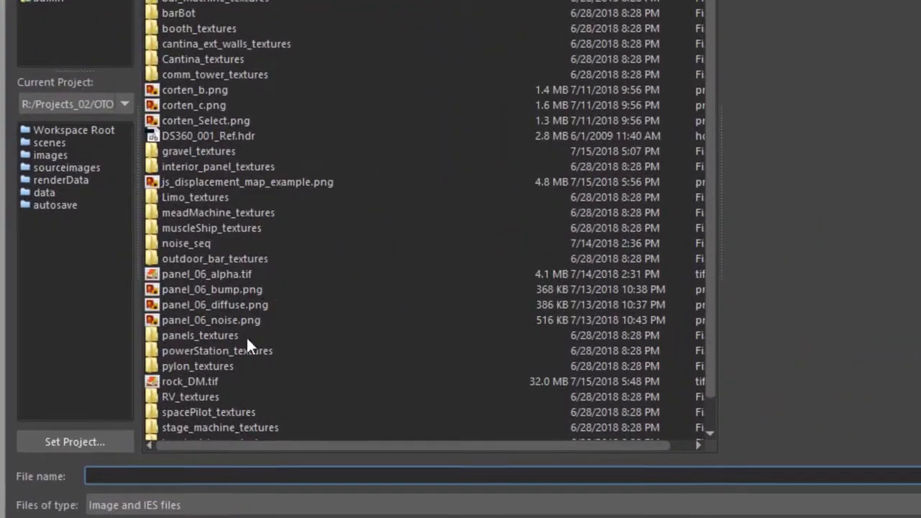
{"action": "left_click", "coordinate": [184, 380]}
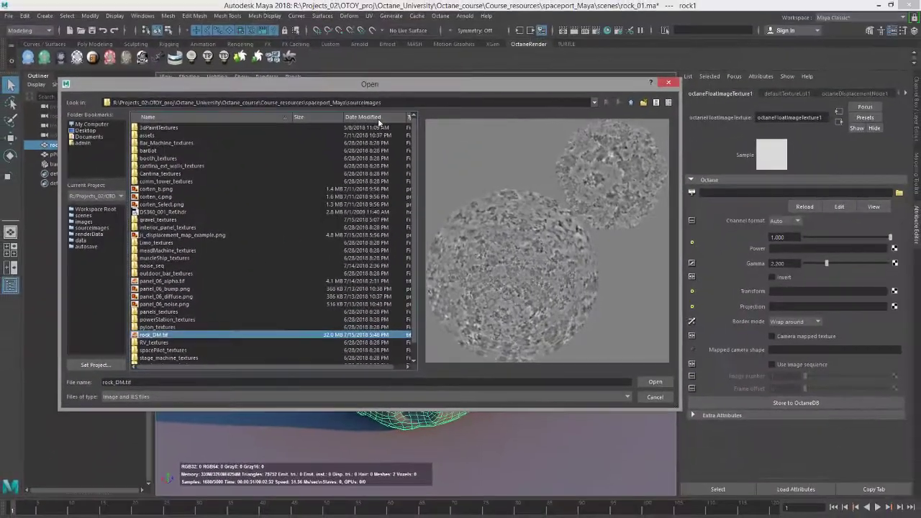
{"action": "left_click", "coordinate": [655, 381]}
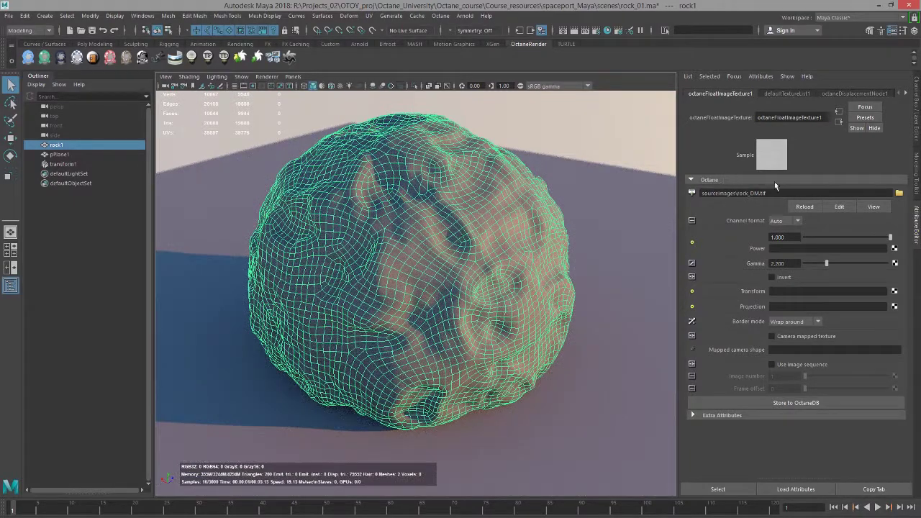
Step: Set the displacement node's mid level to 0.5 and its level of details to 4096x4096
{"action": "left_click", "coordinate": [838, 122]}
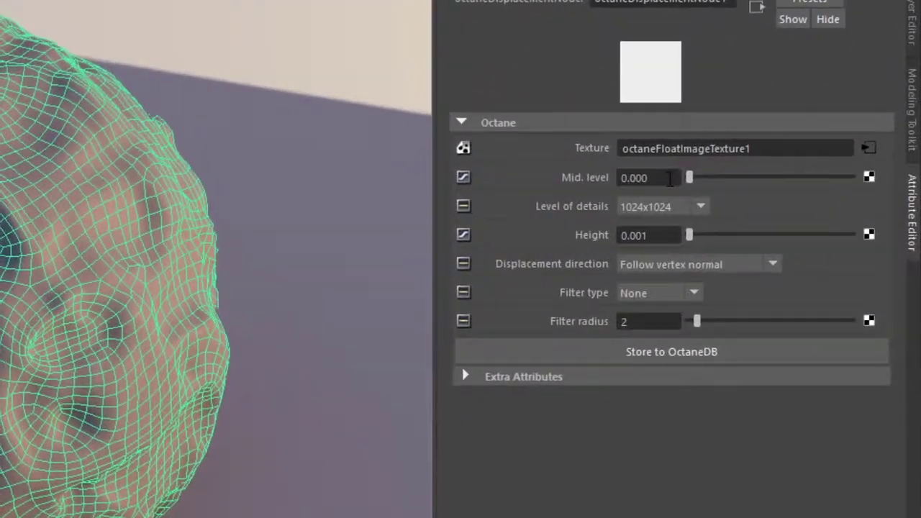
{"action": "double_click", "coordinate": [716, 194]}
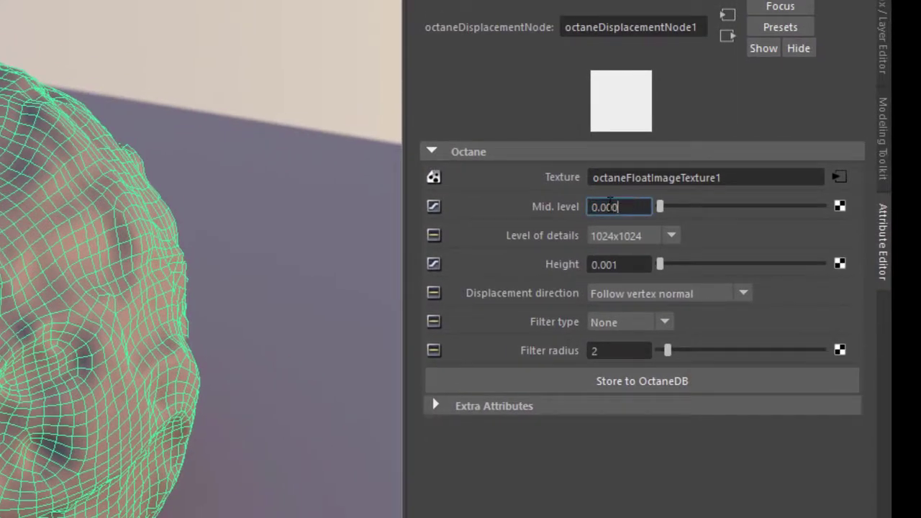
{"action": "type", "text": "0.5"}
{"action": "key", "text": "Return"}
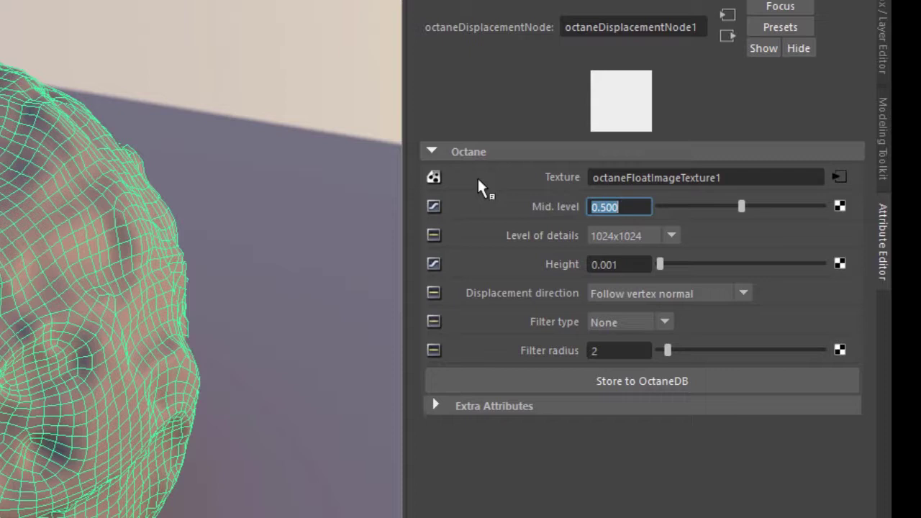
{"action": "left_click", "coordinate": [769, 243]}
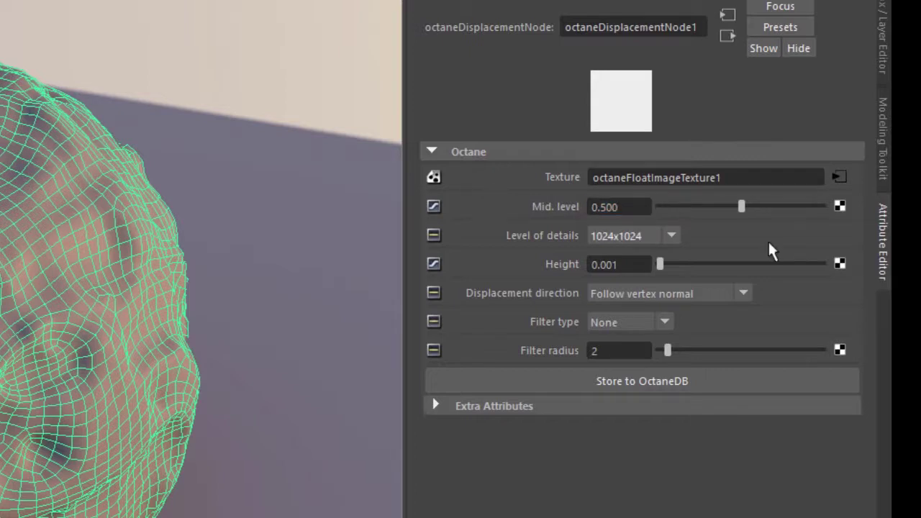
{"action": "left_click", "coordinate": [653, 236]}
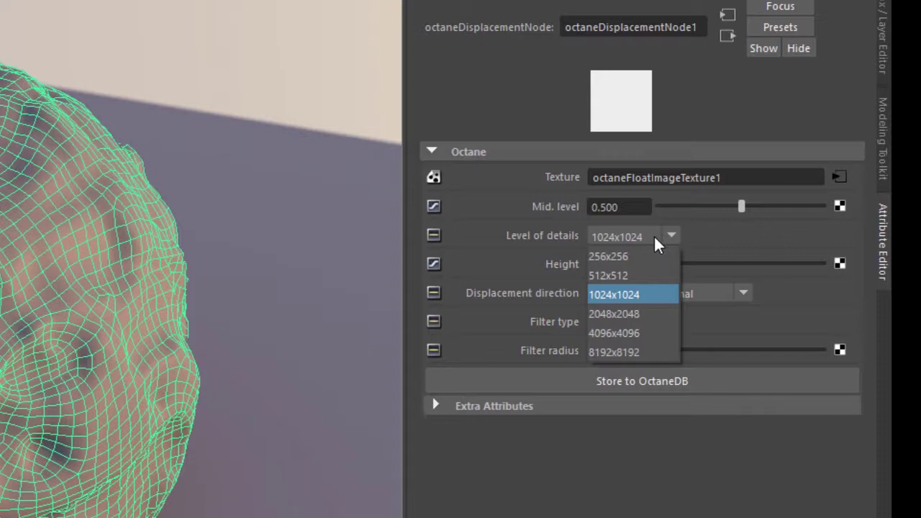
{"action": "left_click", "coordinate": [640, 337]}
Step: Set the displacement height to 0.1
{"action": "left_click", "coordinate": [631, 264]}
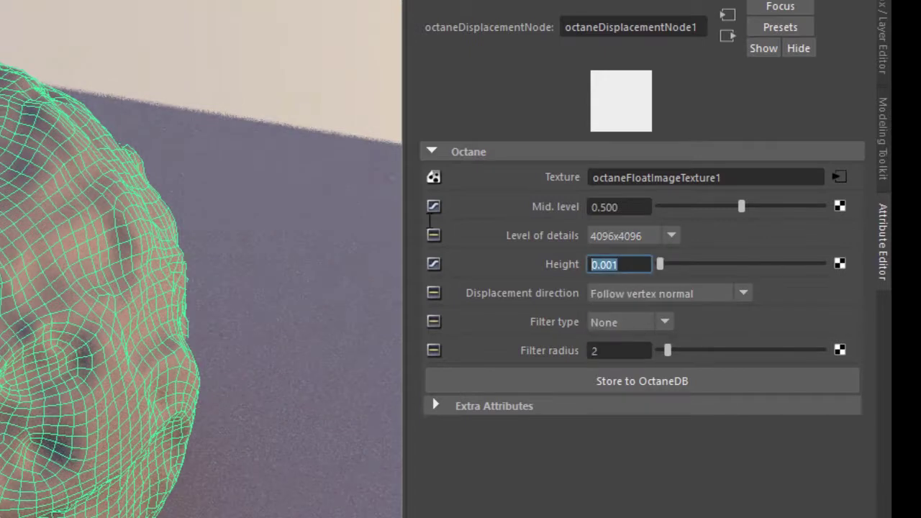
{"action": "type", "text": ".1"}
{"action": "key", "text": "Return"}
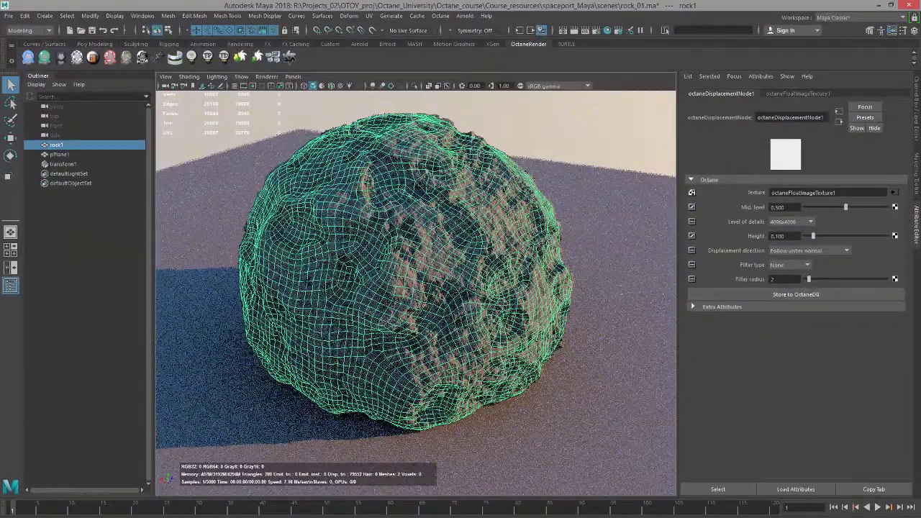
Step: Select the displacement node in place of the rock and set its height to 0.05
{"action": "left_click", "coordinate": [718, 489]}
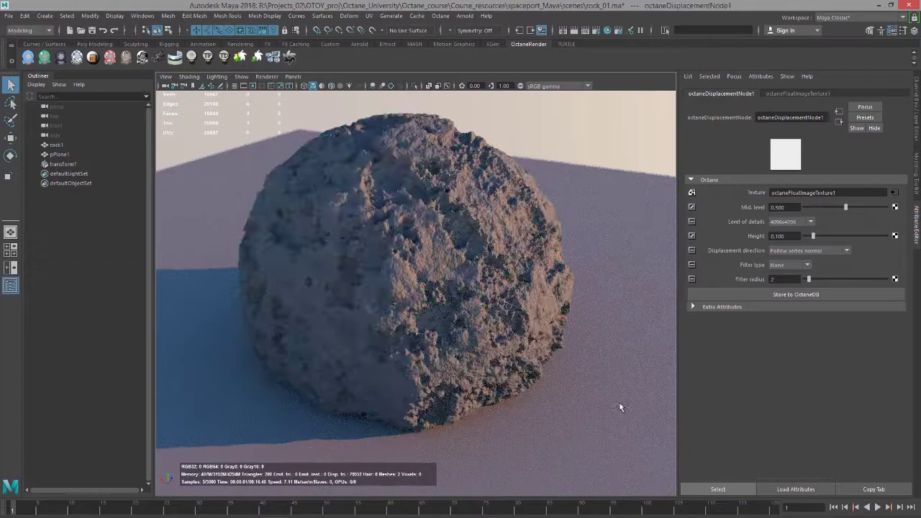
{"action": "left_click_drag", "start_coordinate": [587, 335], "coordinate": [609, 350], "text": "alt"}
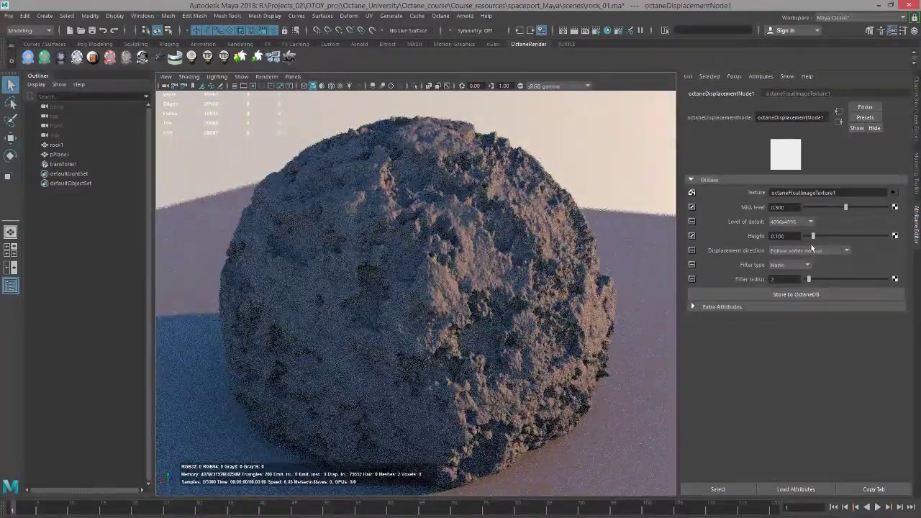
{"action": "left_click", "coordinate": [778, 236]}
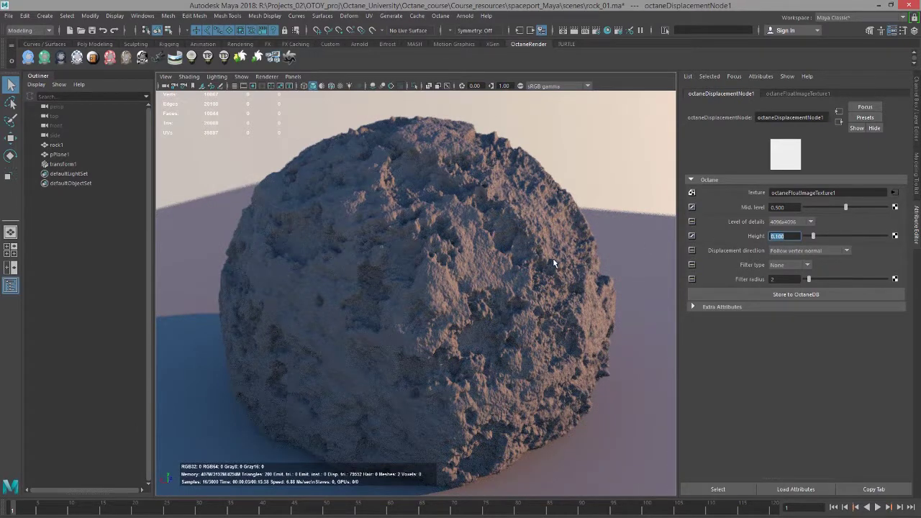
{"action": "type", "text": "0.05"}
{"action": "key", "text": "Return"}
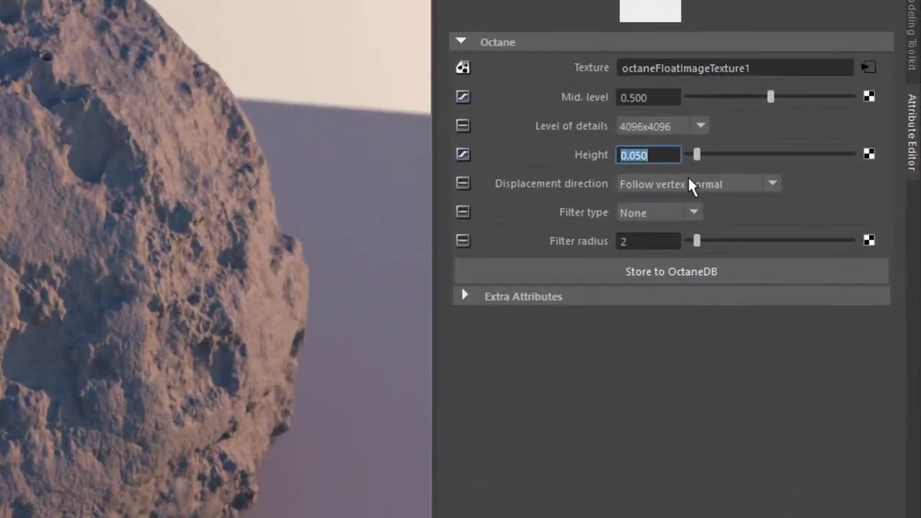
Step: Set the displacement direction to Follow geometric normal
{"action": "left_click", "coordinate": [805, 251]}
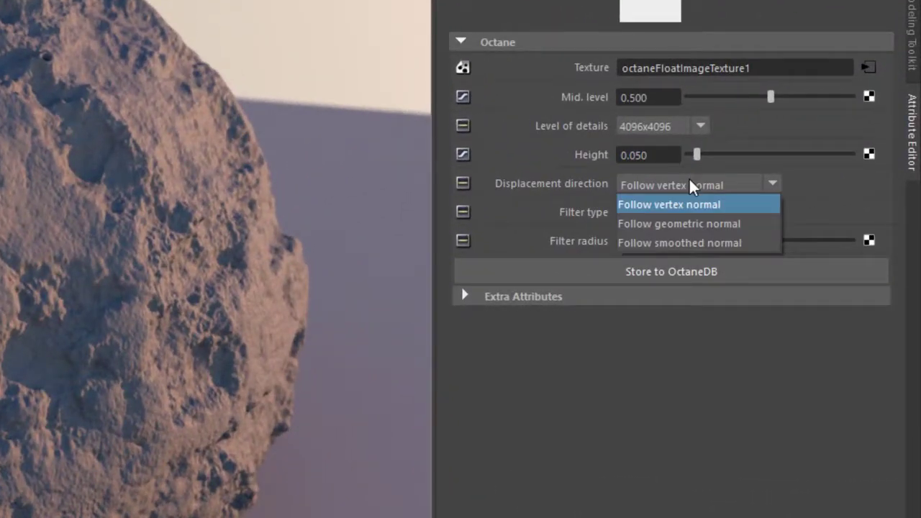
{"action": "left_click", "coordinate": [684, 223]}
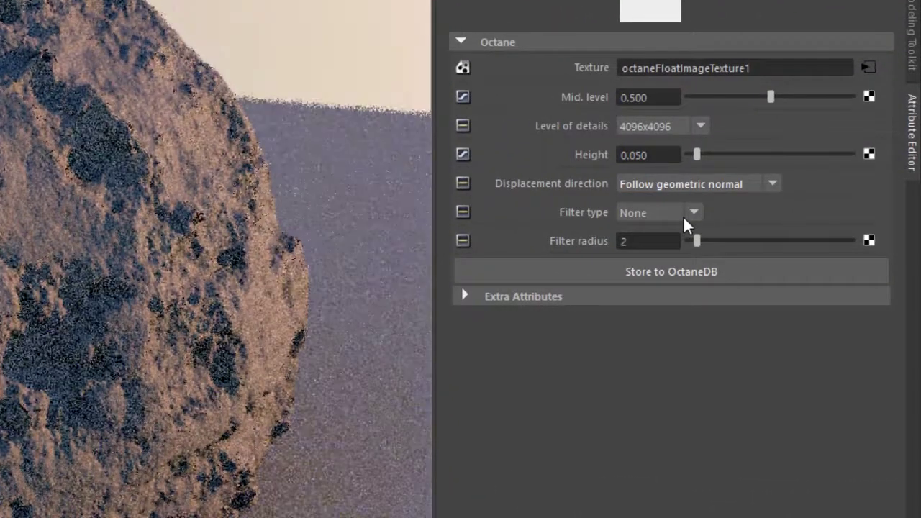
Step: Set the displacement direction to Follow smoothed normal
{"action": "left_click", "coordinate": [669, 185]}
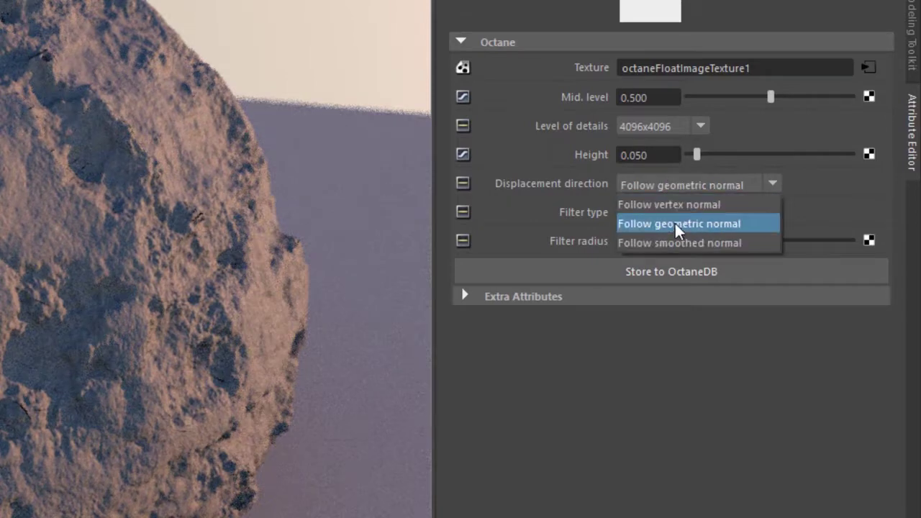
{"action": "left_click", "coordinate": [669, 243]}
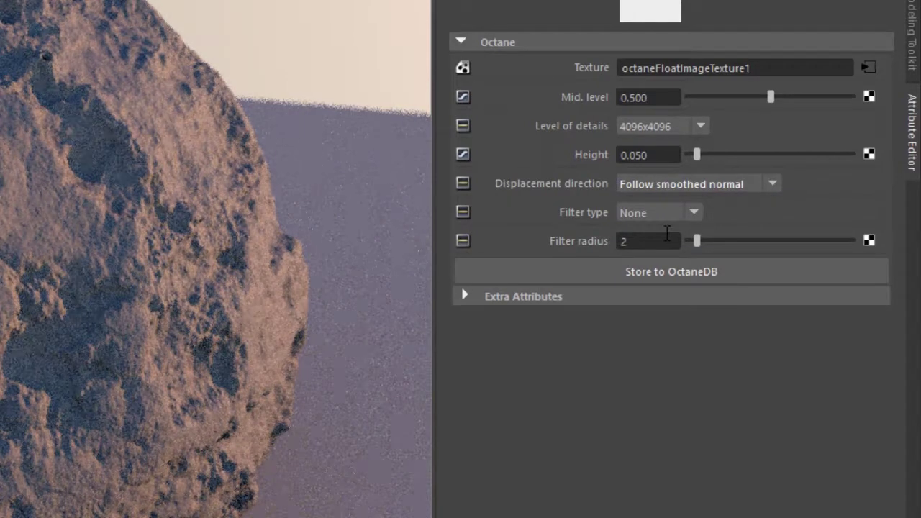
{"action": "left_click", "coordinate": [685, 188]}
{"action": "left_click", "coordinate": [682, 188]}
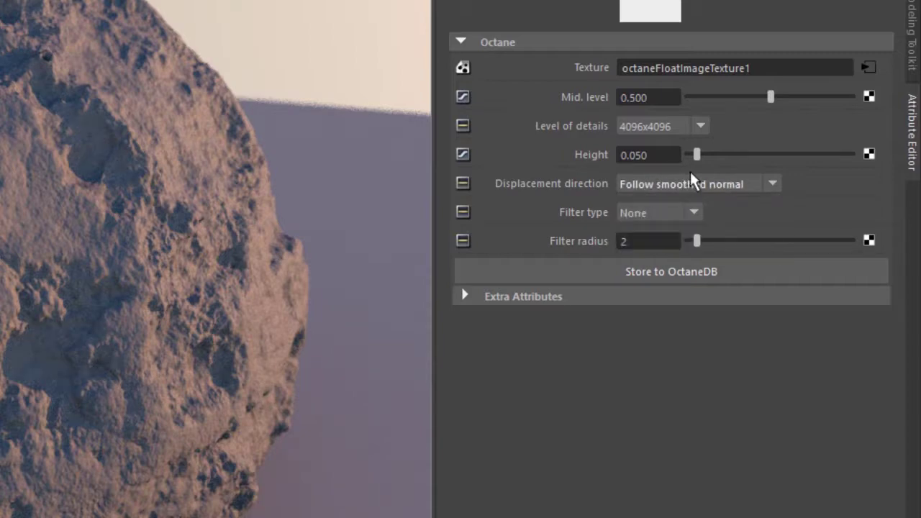
Step: Try the Box filter type with a filter radius of 6, and return the filter type to None
{"action": "left_click", "coordinate": [669, 216]}
{"action": "left_click", "coordinate": [650, 255]}
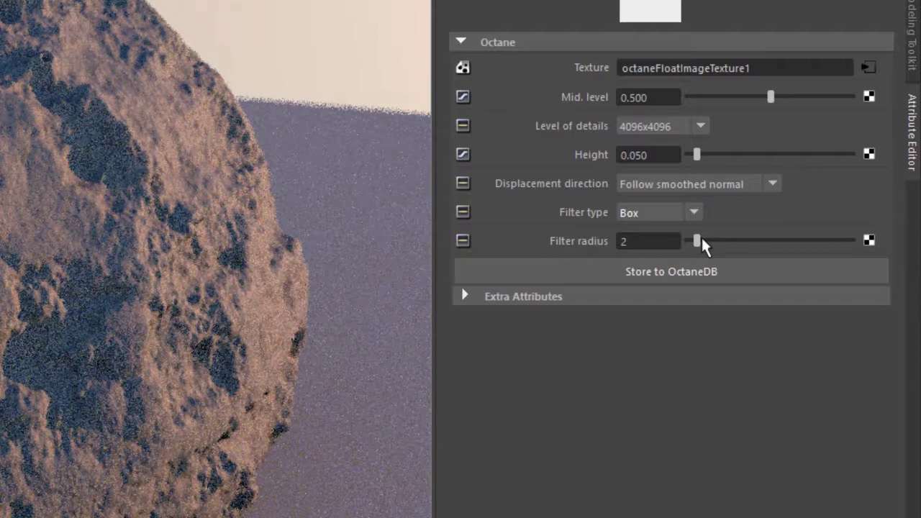
{"action": "left_click_drag", "start_coordinate": [705, 247], "coordinate": [741, 246]}
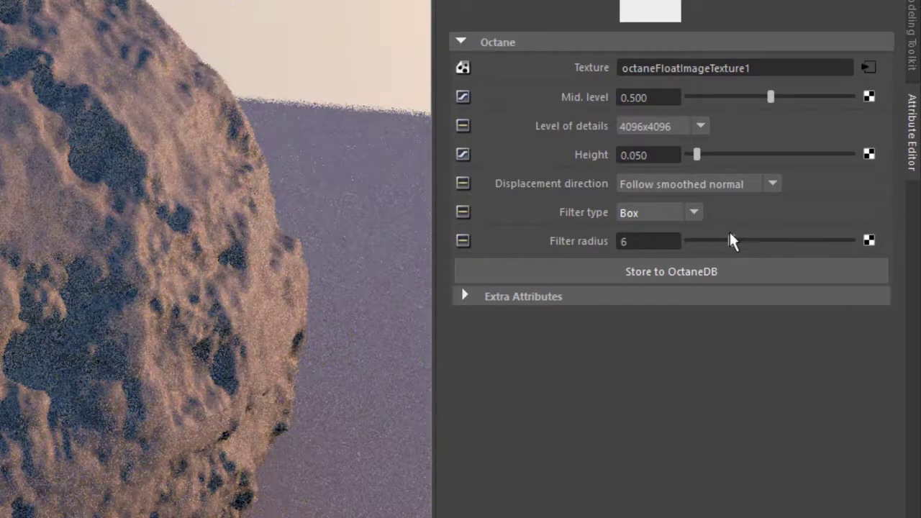
{"action": "left_click", "coordinate": [651, 211]}
{"action": "left_click", "coordinate": [652, 233]}
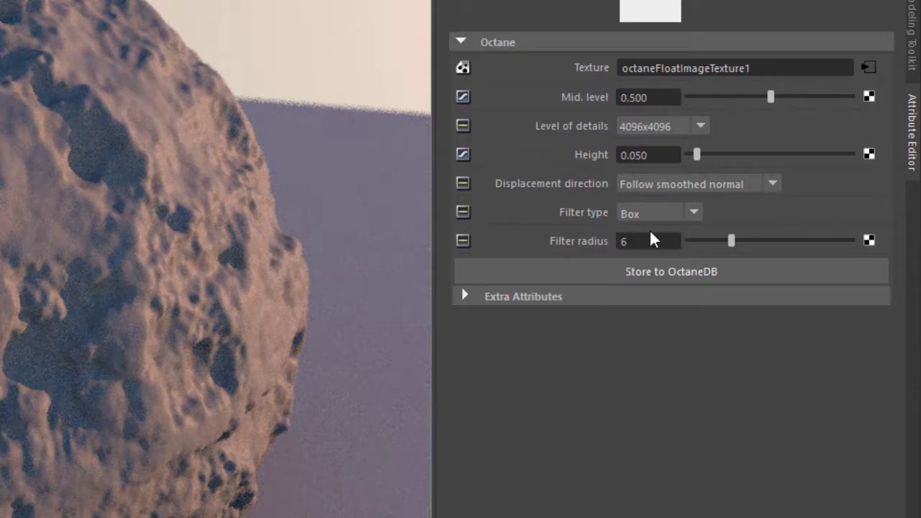
Step: Select the rock and open its shape's OpenSubD level for editing
{"action": "left_click", "coordinate": [132, 100]}
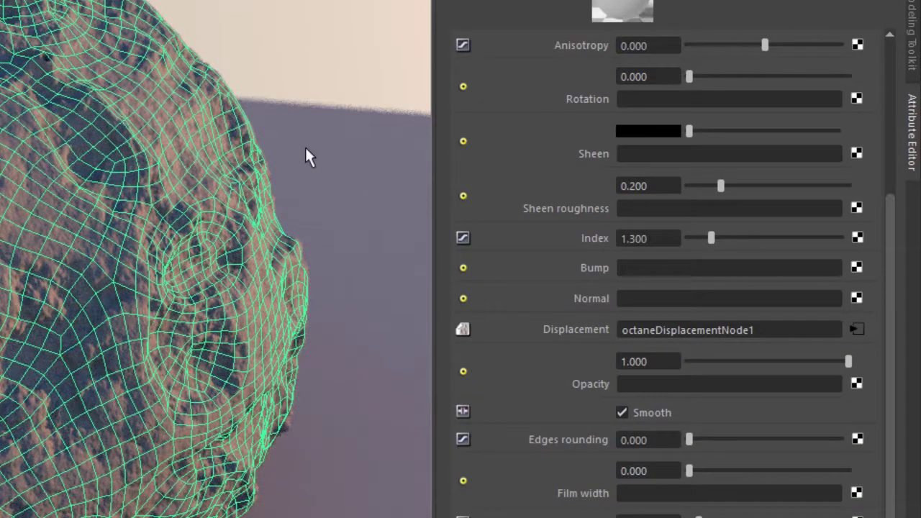
{"action": "key", "text": "ctrl+a"}
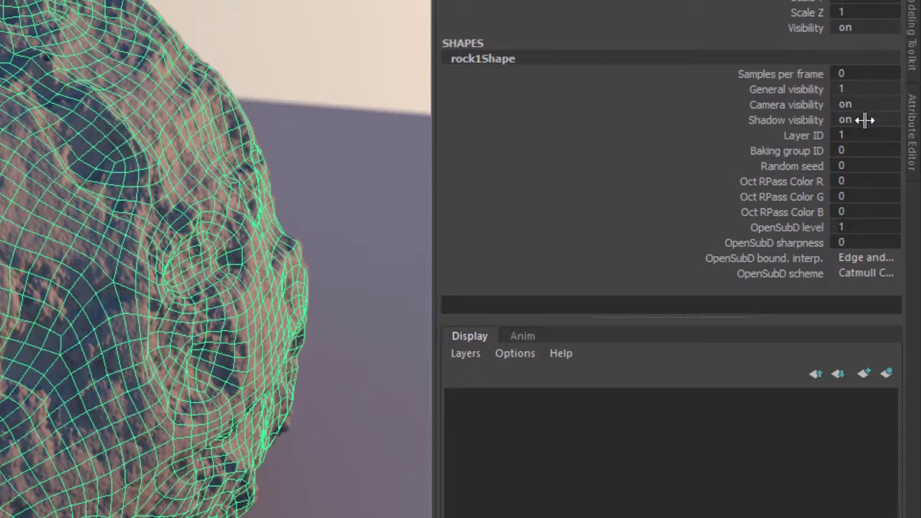
{"action": "left_click", "coordinate": [799, 230]}
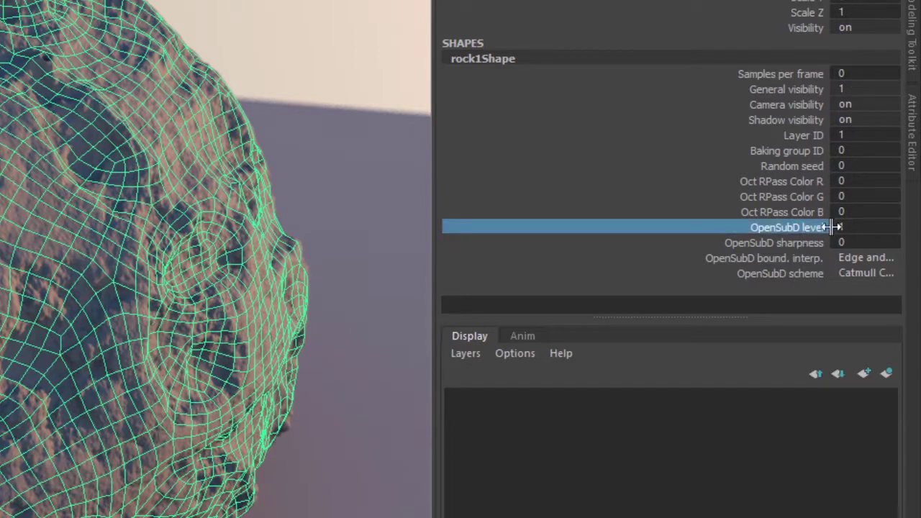
{"action": "left_click", "coordinate": [863, 227]}
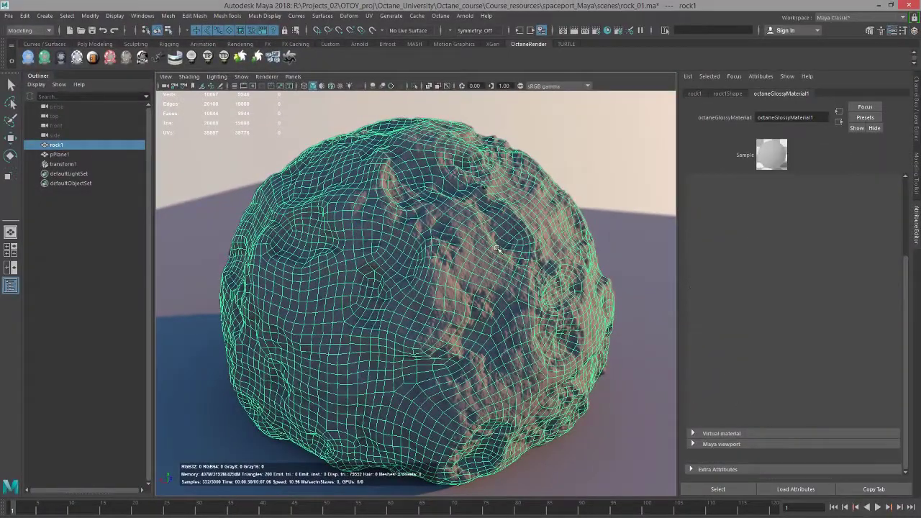
Step: Hide the displaced rock to leave only the ground plane in the scene
{"action": "right_click_drag", "start_coordinate": [604, 268], "coordinate": [547, 225], "text": "alt"}
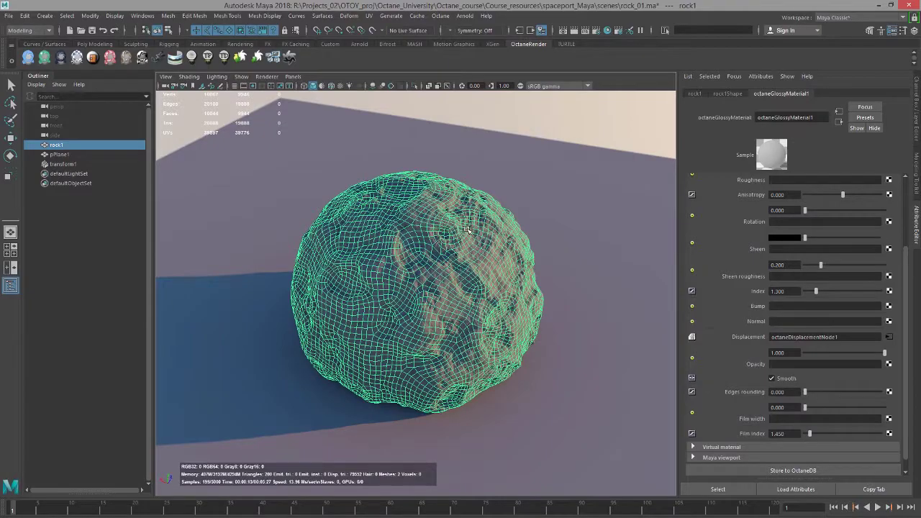
{"action": "left_click_drag", "start_coordinate": [410, 242], "coordinate": [438, 240], "text": "alt"}
{"action": "right_click_drag", "start_coordinate": [438, 240], "coordinate": [495, 228], "text": "alt"}
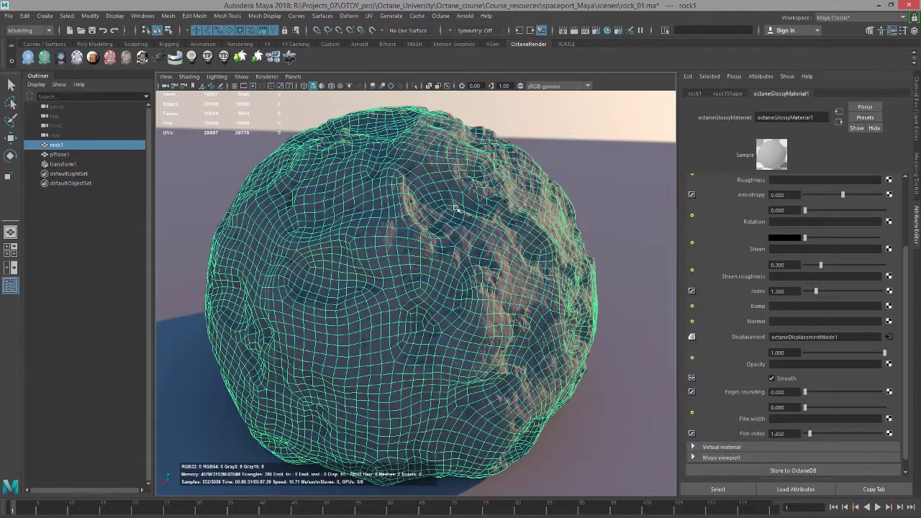
{"action": "left_click_drag", "start_coordinate": [497, 219], "coordinate": [472, 253], "text": "alt"}
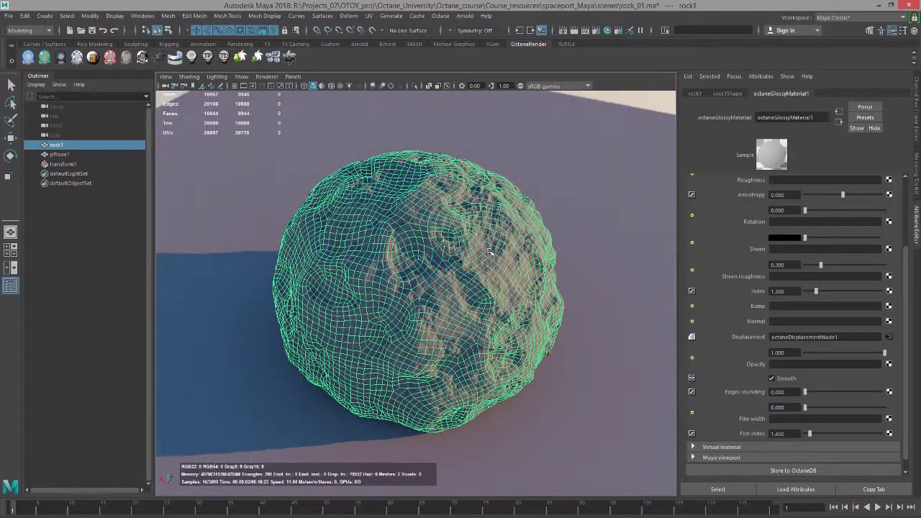
{"action": "key", "text": "ctrl+h"}
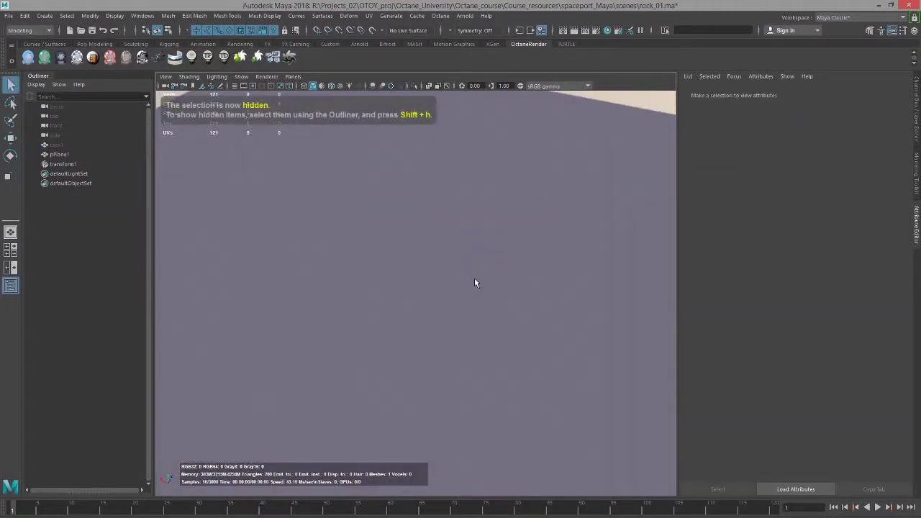
Step: Select the ground plane and assign a new Octane glossy material to it
{"action": "left_click", "coordinate": [482, 280]}
{"action": "left_click_drag", "start_coordinate": [526, 261], "coordinate": [540, 272], "text": "alt"}
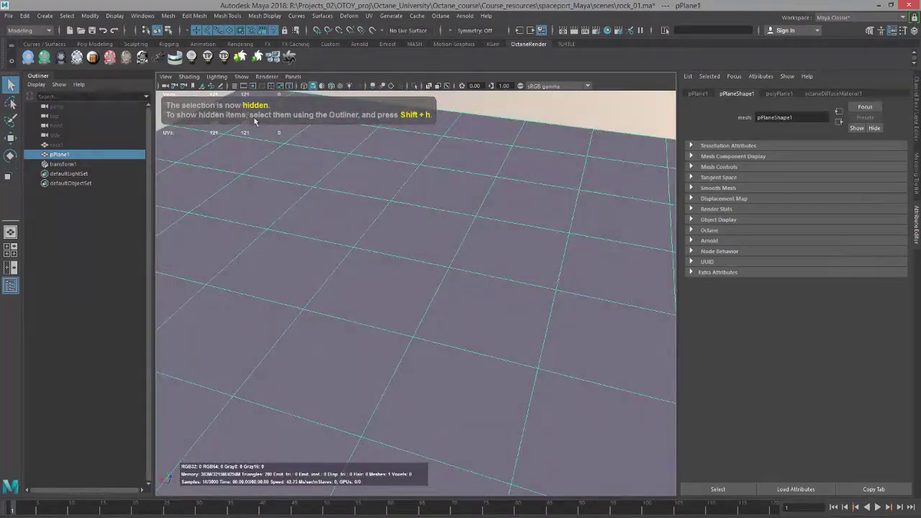
{"action": "left_click", "coordinate": [47, 60]}
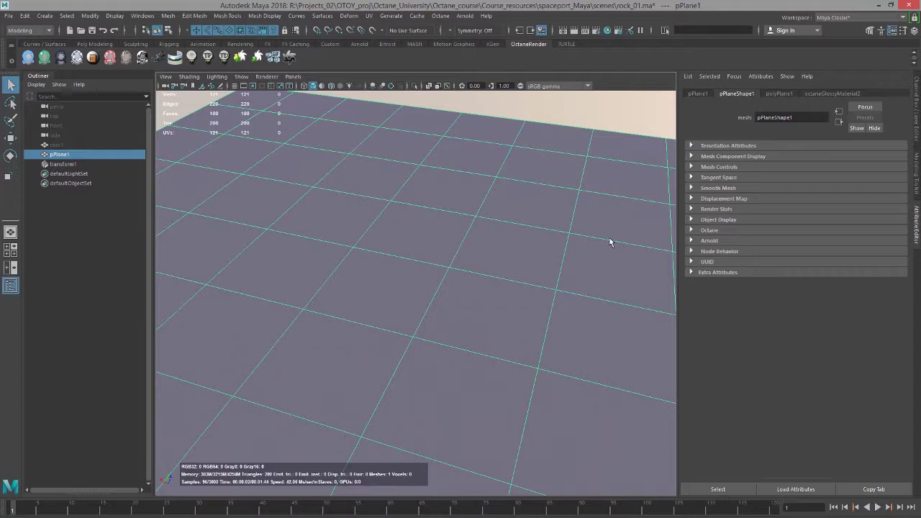
Step: Connect a new Octane Displacement Node to the displacement of the plane's glossy material
{"action": "left_click", "coordinate": [825, 93]}
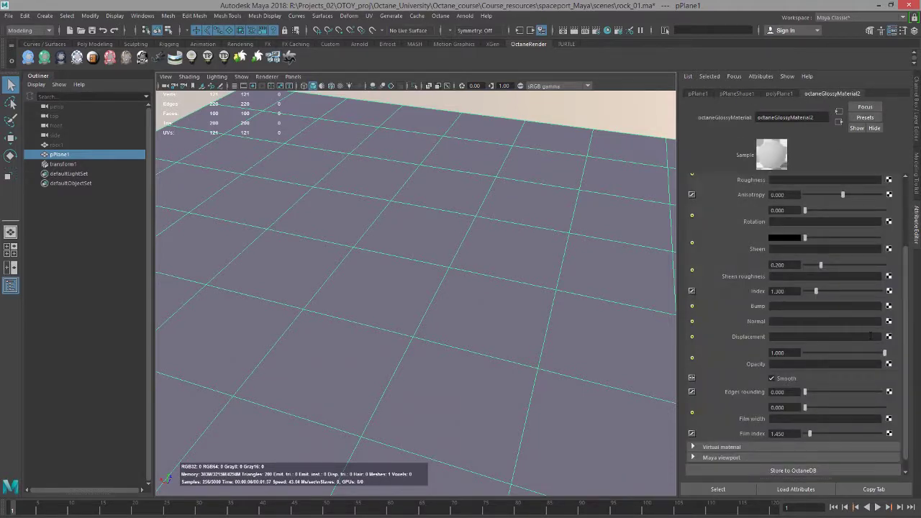
{"action": "left_click", "coordinate": [888, 337]}
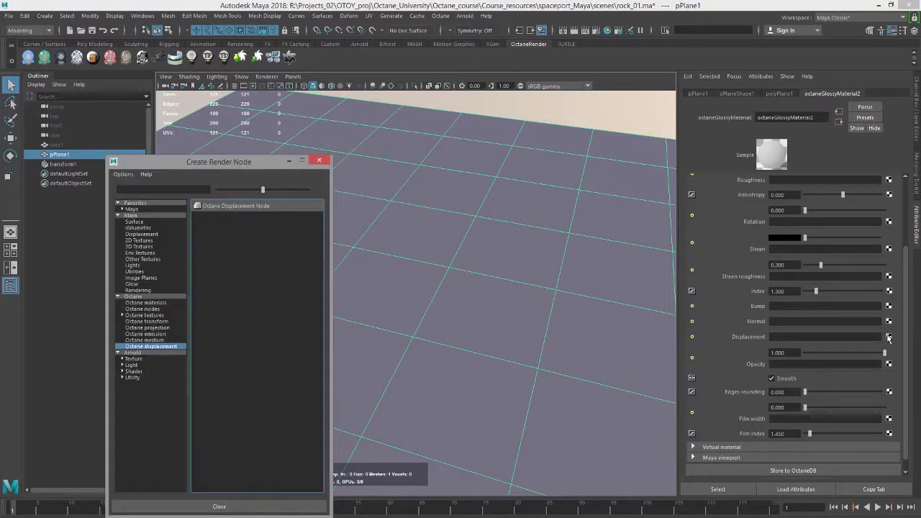
{"action": "left_click", "coordinate": [235, 207]}
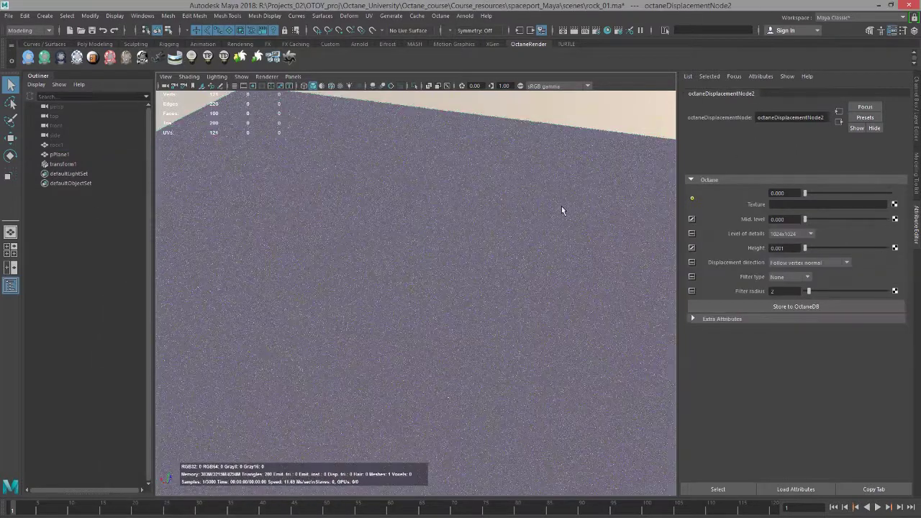
Step: Connect an Octane Float Image Texture to the new displacement node's texture and load js_displacement_map_example.png into it
{"action": "left_click", "coordinate": [895, 205]}
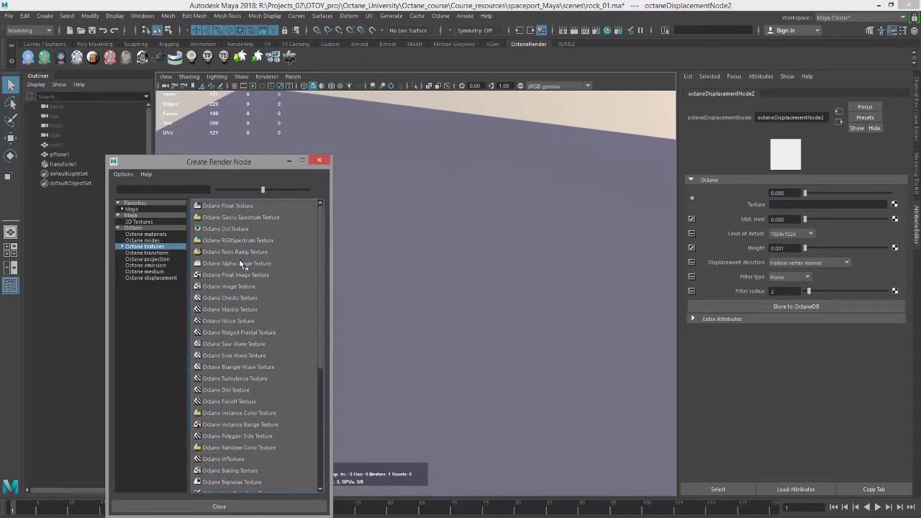
{"action": "left_click", "coordinate": [122, 246]}
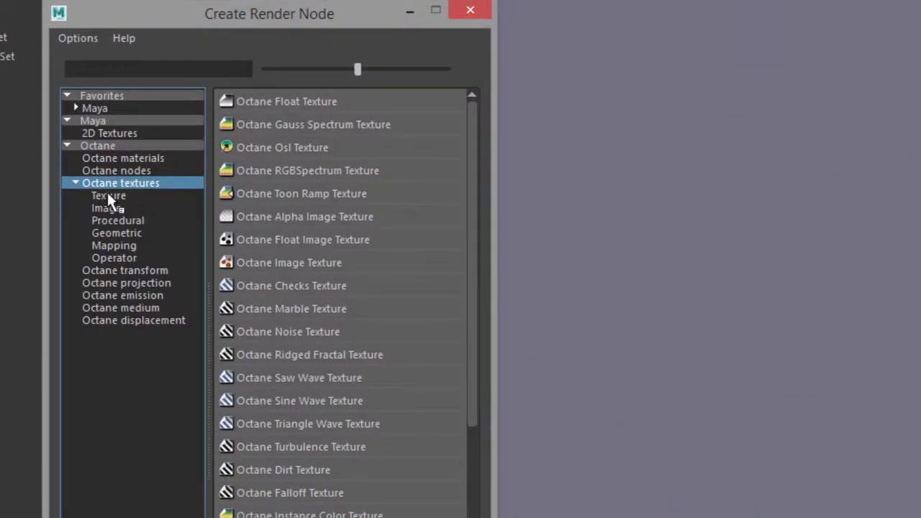
{"action": "left_click", "coordinate": [109, 196]}
{"action": "left_click", "coordinate": [144, 208]}
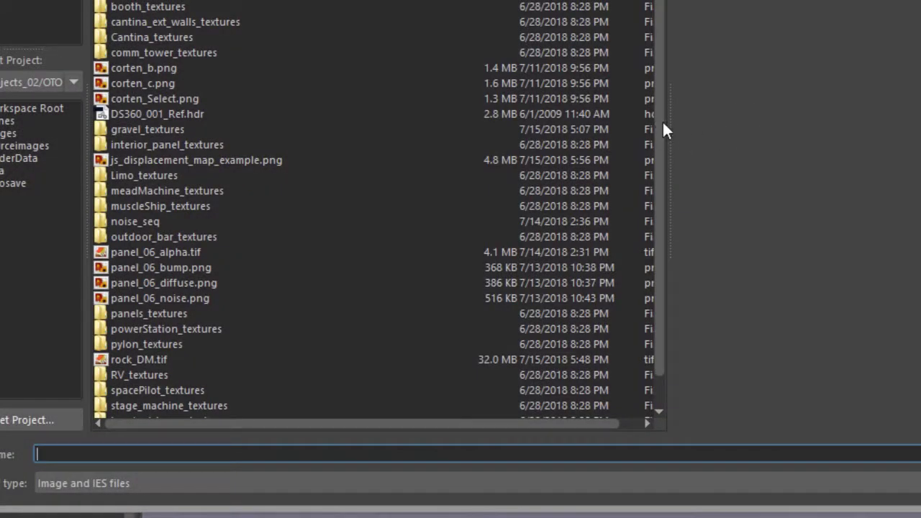
{"action": "scroll", "coordinate": [663, 137], "scroll_direction": "down", "scroll_amount": 1}
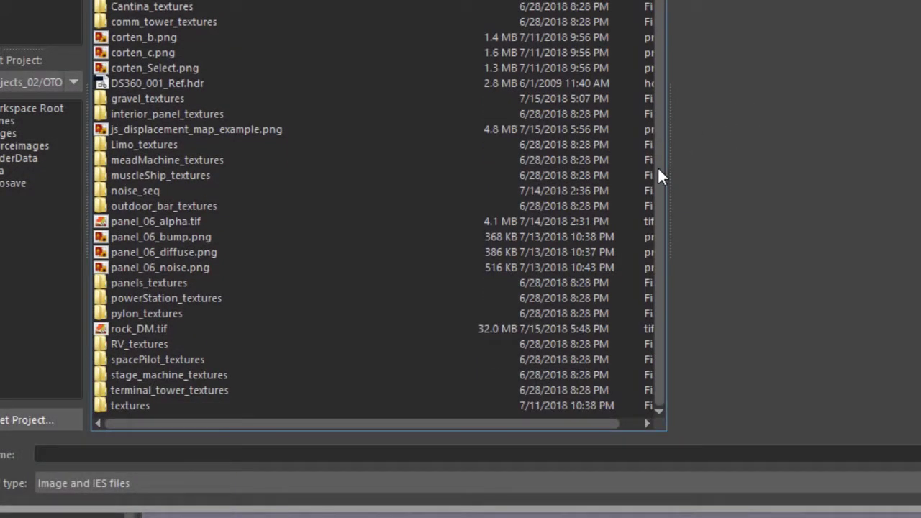
{"action": "left_click", "coordinate": [192, 130]}
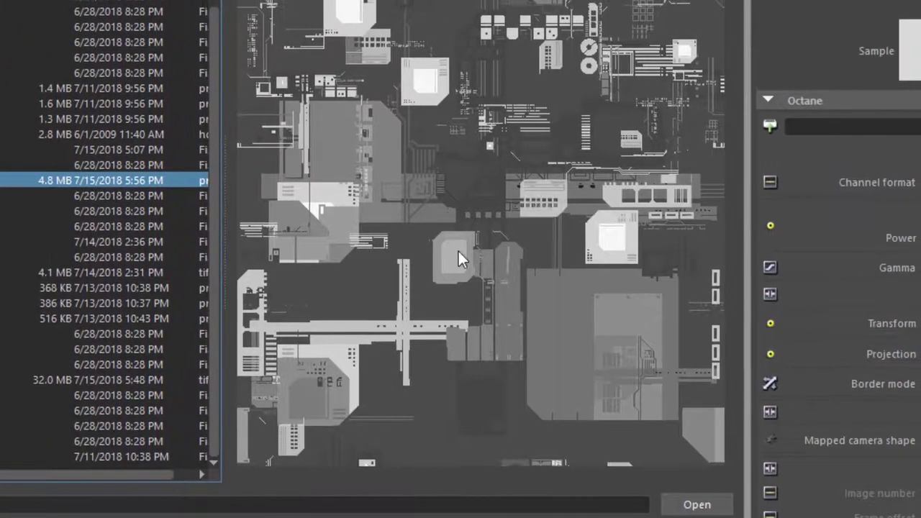
{"action": "left_click", "coordinate": [695, 503]}
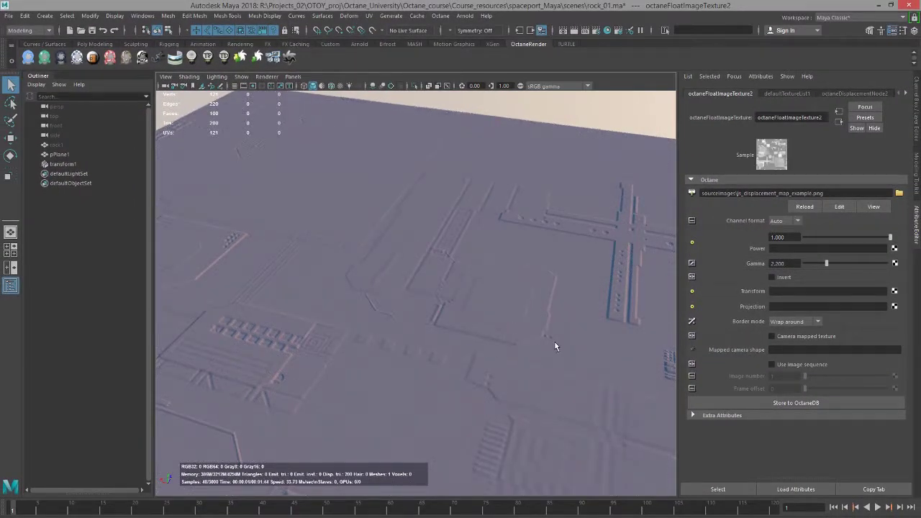
Step: Return to the plane's displacement node and set its level of details to 4096x4096 and its height to 0.238
{"action": "right_click_drag", "start_coordinate": [555, 346], "coordinate": [444, 323], "text": "alt"}
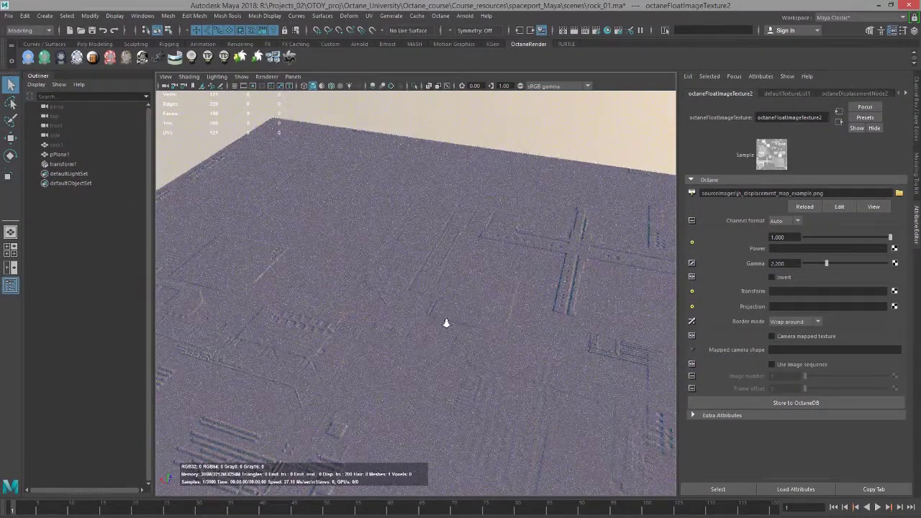
{"action": "left_click", "coordinate": [840, 123]}
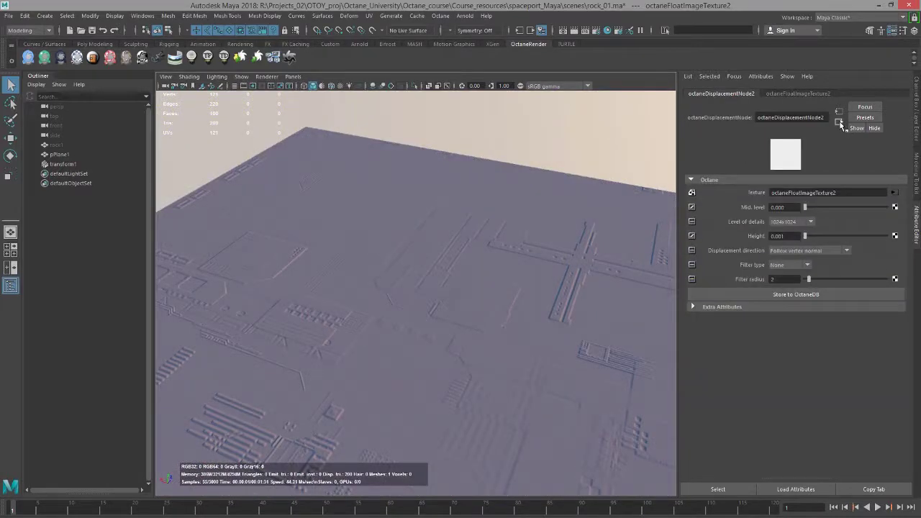
{"action": "left_click", "coordinate": [800, 223]}
{"action": "left_click", "coordinate": [795, 271]}
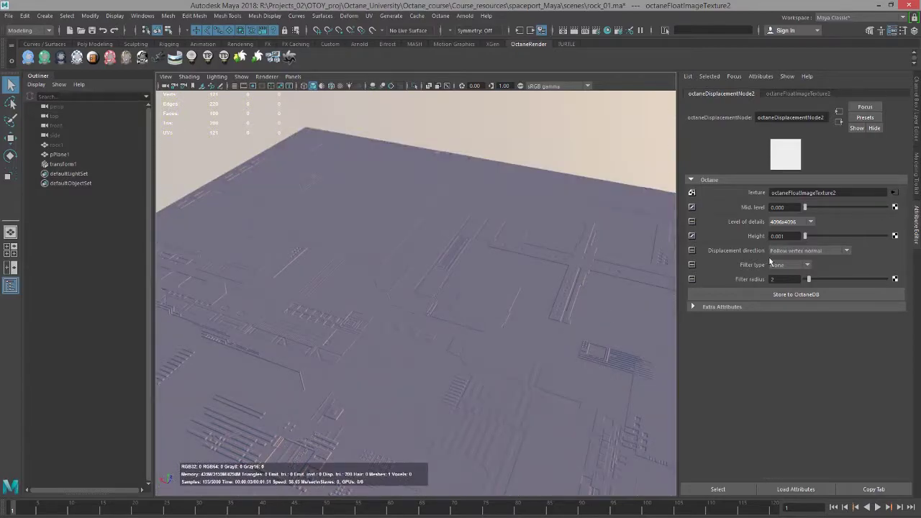
{"action": "left_click_drag", "start_coordinate": [810, 243], "coordinate": [823, 238]}
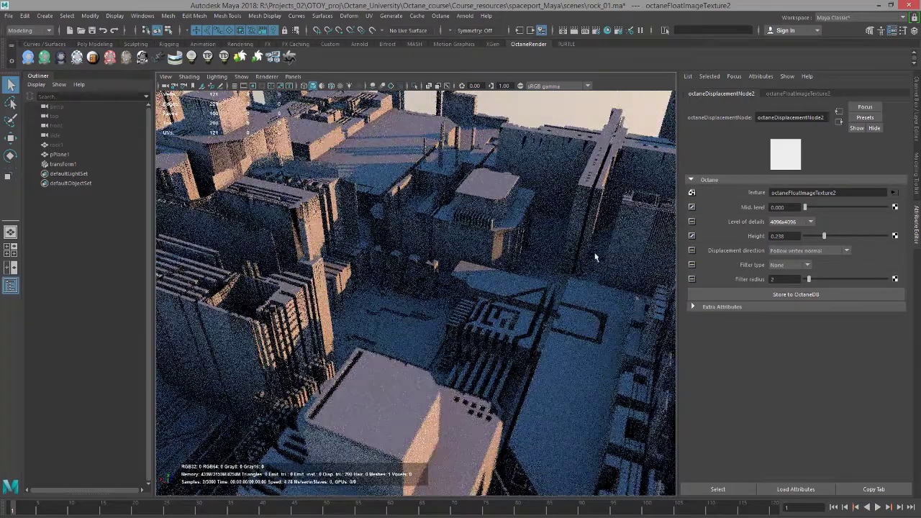
Step: Set the mid level of the plane's displacement node to 0.5
{"action": "left_click", "coordinate": [780, 207]}
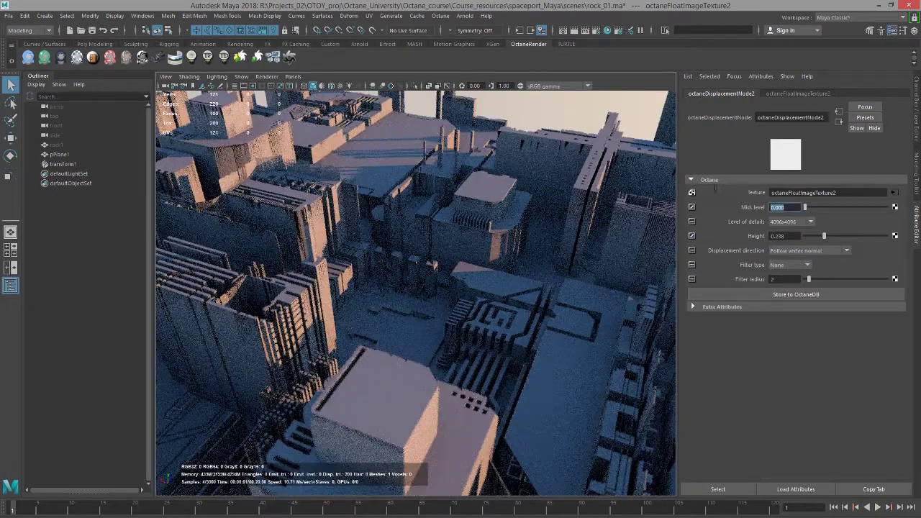
{"action": "type", "text": "0.5"}
{"action": "key", "text": "Return"}
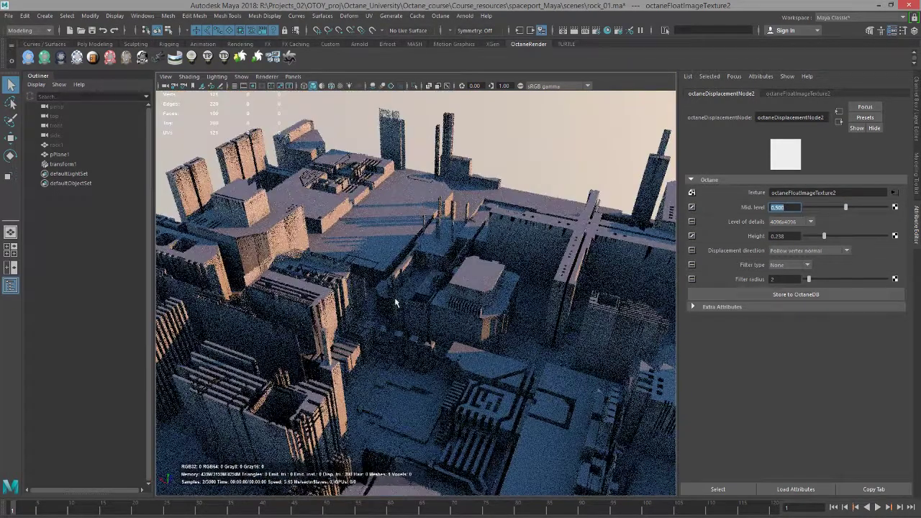
Step: Select the ground plane and set its shape's OpenSubD level to 2
{"action": "left_click_drag", "start_coordinate": [423, 277], "coordinate": [451, 288], "text": "alt"}
{"action": "left_click", "coordinate": [461, 284]}
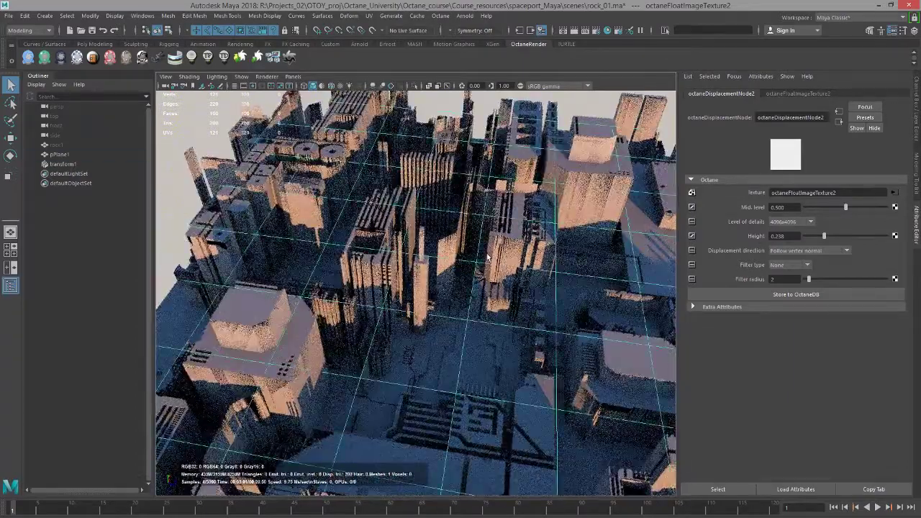
{"action": "left_click_drag", "start_coordinate": [513, 290], "coordinate": [538, 241], "text": "alt"}
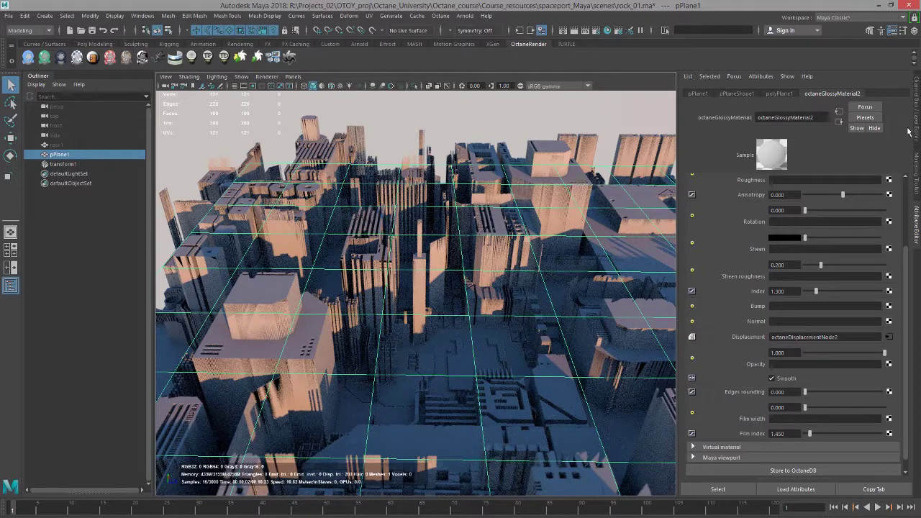
{"action": "left_click", "coordinate": [916, 132]}
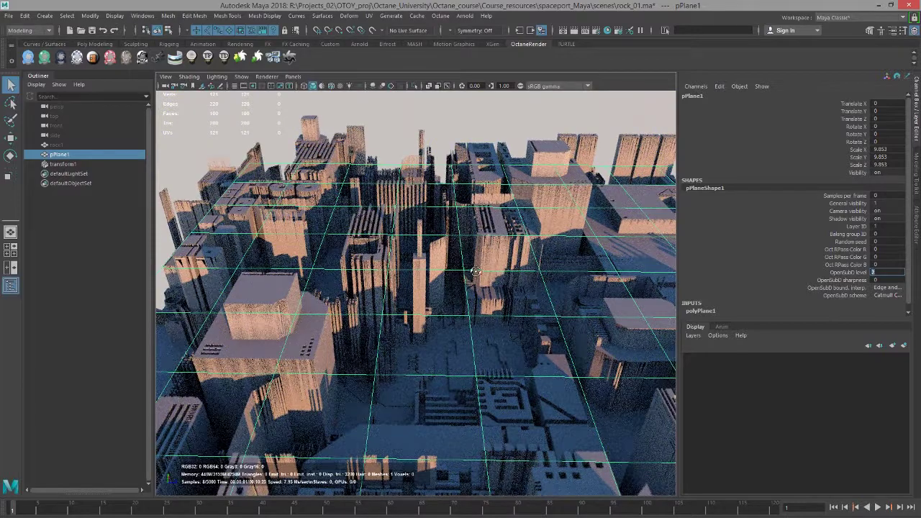
{"action": "key", "text": "Return"}
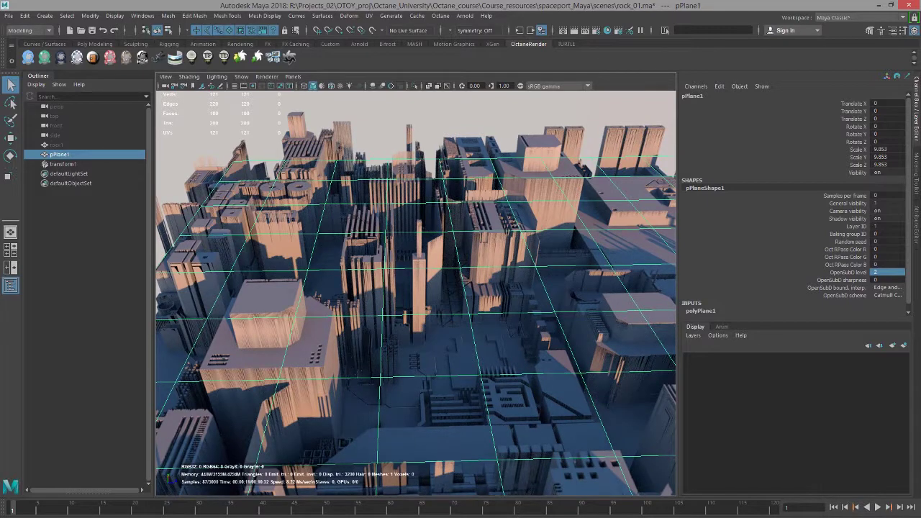
Step: Switch to the browser, open JSplacement from the Products page of windmillart.net and choose its Classic generator
{"action": "left_click", "coordinate": [303, 498]}
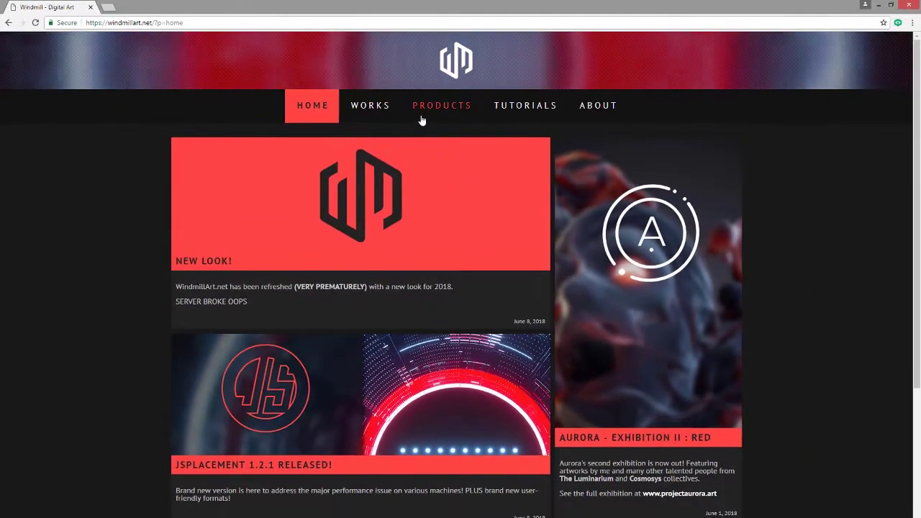
{"action": "left_click", "coordinate": [437, 108]}
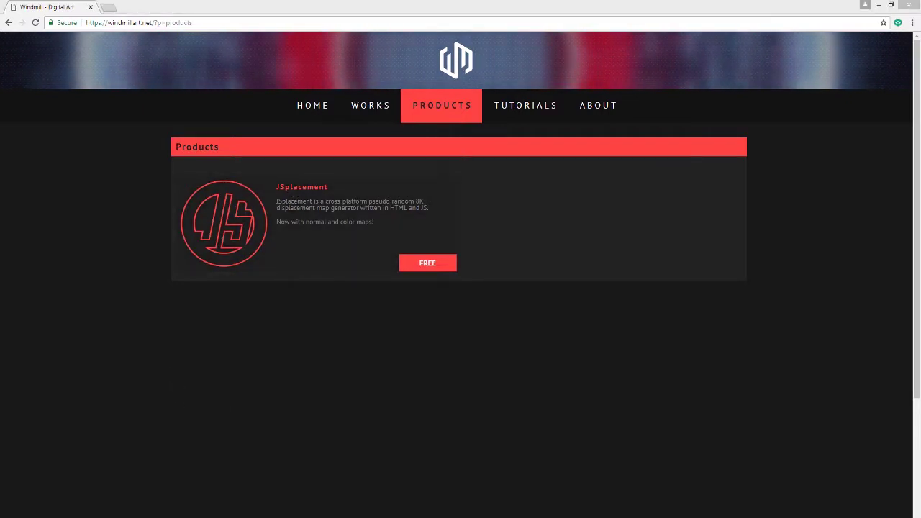
{"action": "left_click", "coordinate": [293, 212]}
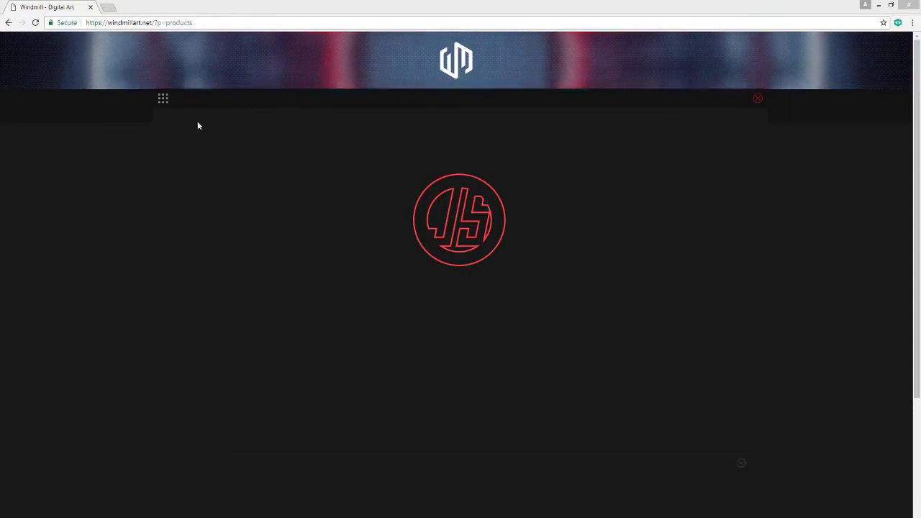
{"action": "left_click", "coordinate": [164, 101]}
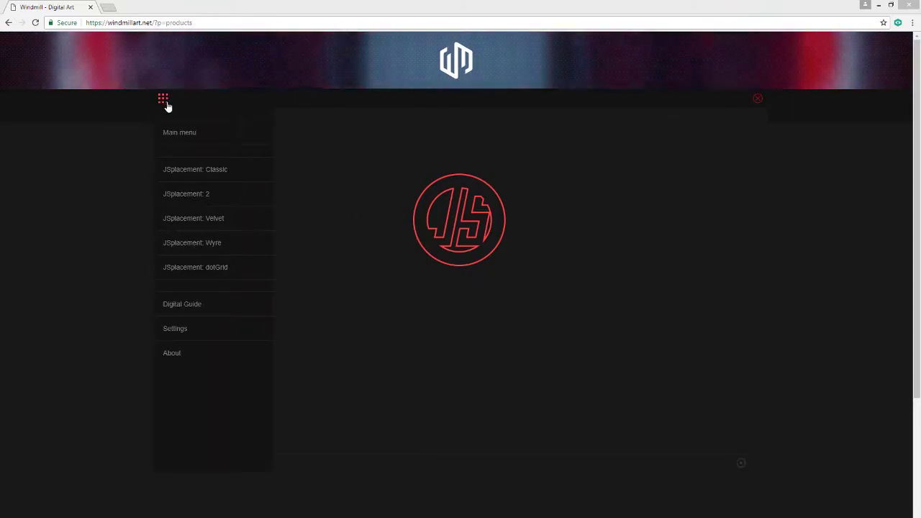
{"action": "left_click", "coordinate": [185, 173]}
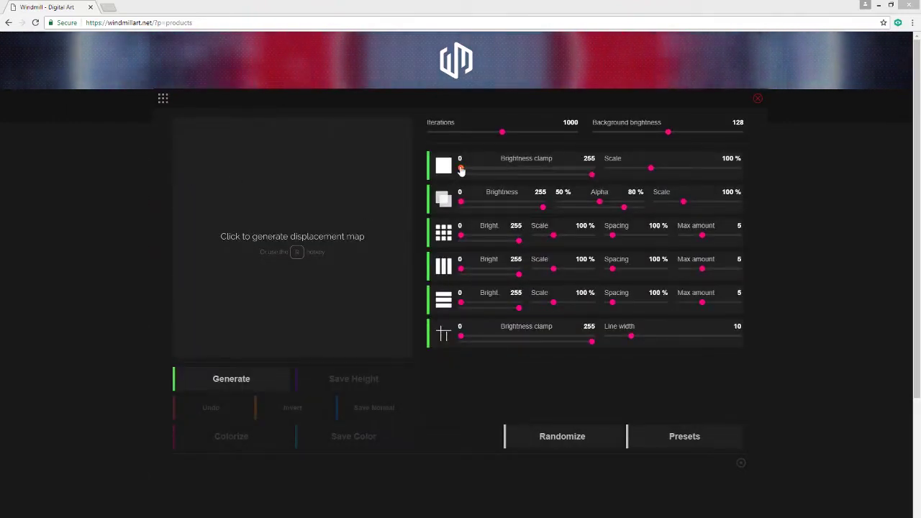
Step: Generate displacement maps with the squares' minimum brightness at 123 and scale at 65 %, and the transparent squares' minimum brightness at 48
{"action": "left_click_drag", "start_coordinate": [461, 169], "coordinate": [475, 169]}
{"action": "left_click", "coordinate": [295, 243]}
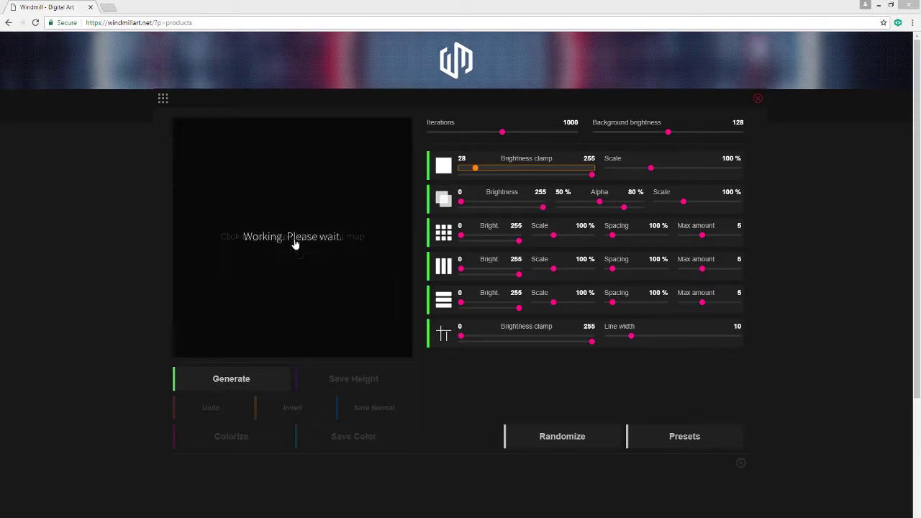
{"action": "left_click_drag", "start_coordinate": [461, 202], "coordinate": [476, 203]}
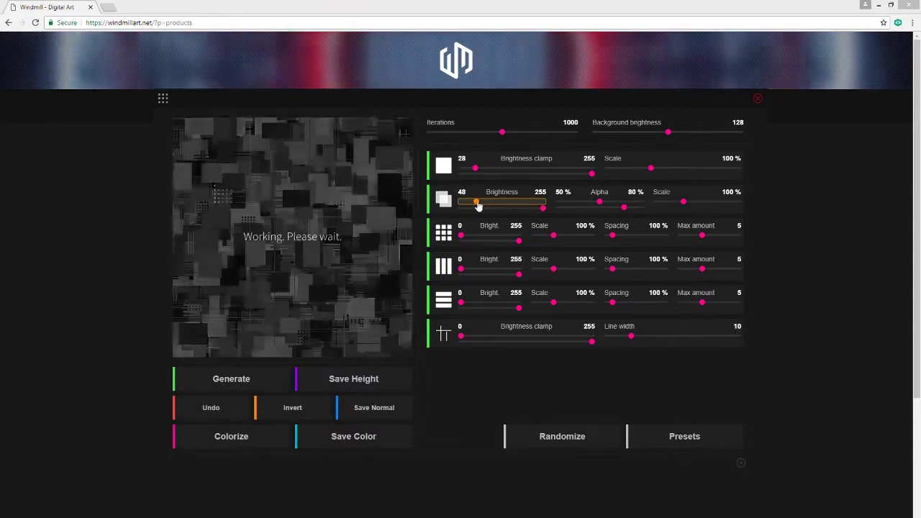
{"action": "left_click_drag", "start_coordinate": [475, 169], "coordinate": [524, 170]}
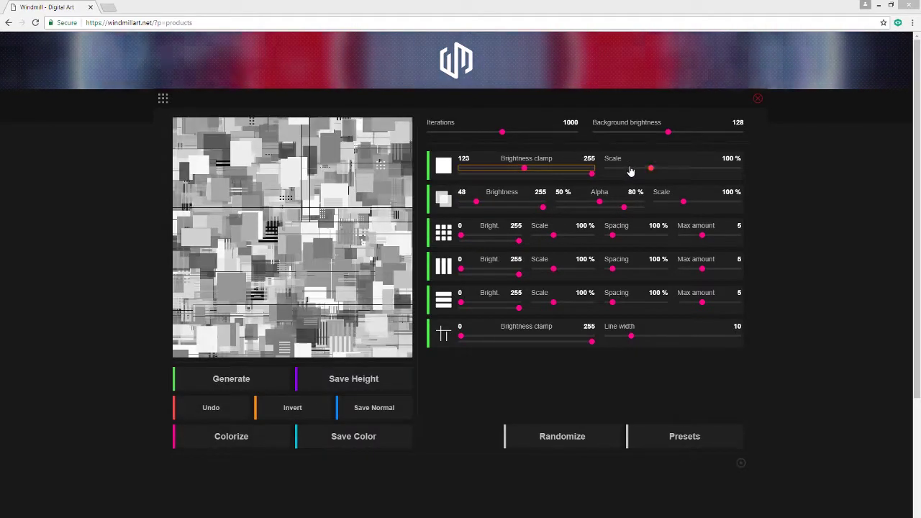
{"action": "left_click_drag", "start_coordinate": [630, 170], "coordinate": [619, 169]}
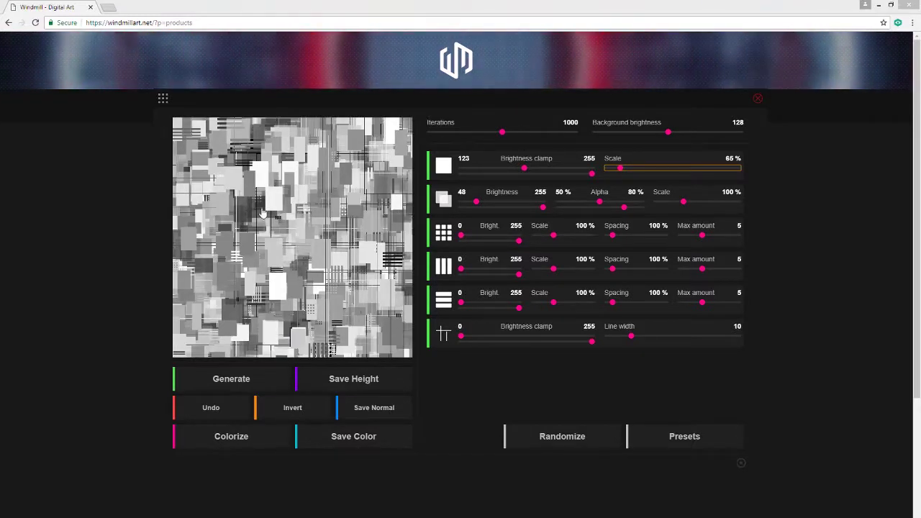
Step: Generate displacement maps in JSplacement: 2 from the Classic Set with 160 iterations, and close the generator to return to Maya
{"action": "left_click", "coordinate": [163, 99]}
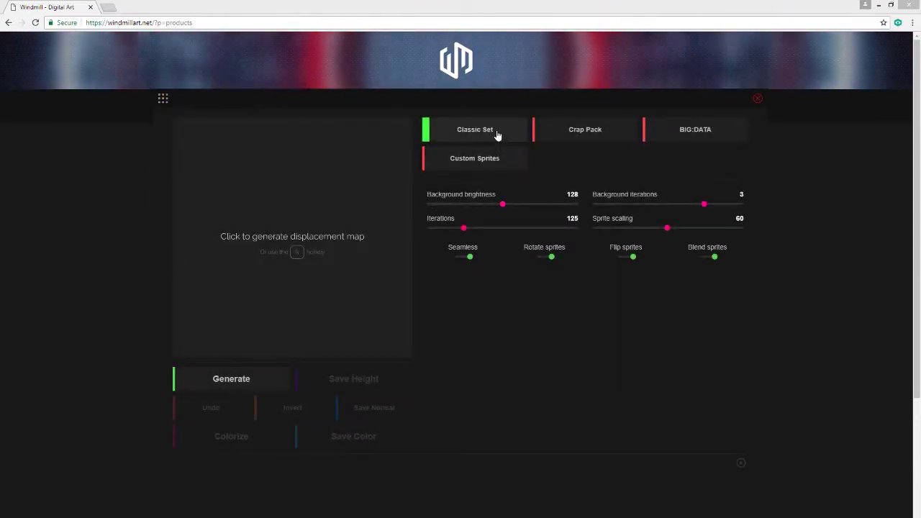
{"action": "left_click", "coordinate": [294, 251]}
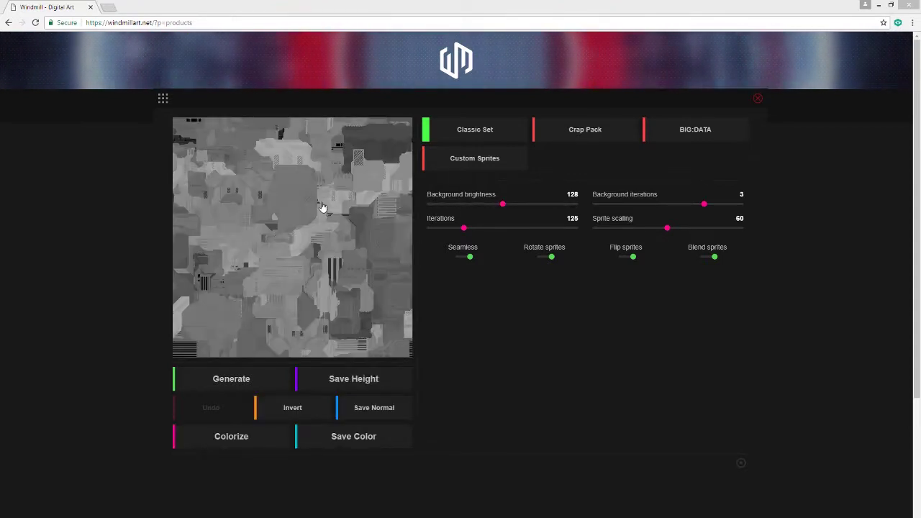
{"action": "left_click_drag", "start_coordinate": [464, 228], "coordinate": [474, 228]}
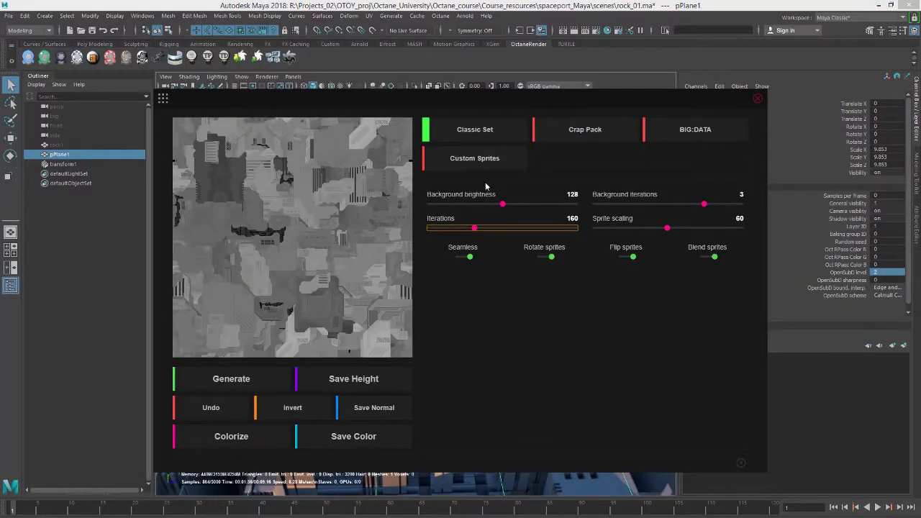
{"action": "left_click", "coordinate": [758, 100]}
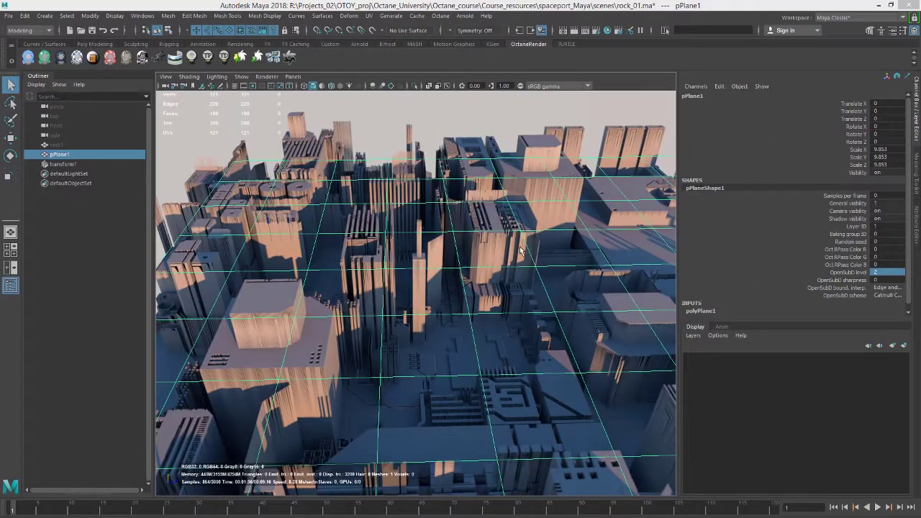
Step: Assign a new Octane glossy material to the displaced plane pPlane1
{"action": "left_click_drag", "start_coordinate": [367, 233], "coordinate": [275, 247], "text": "alt"}
{"action": "scroll", "coordinate": [427, 229], "scroll_direction": "down", "scroll_amount": 3}
{"action": "left_click", "coordinate": [455, 158]}
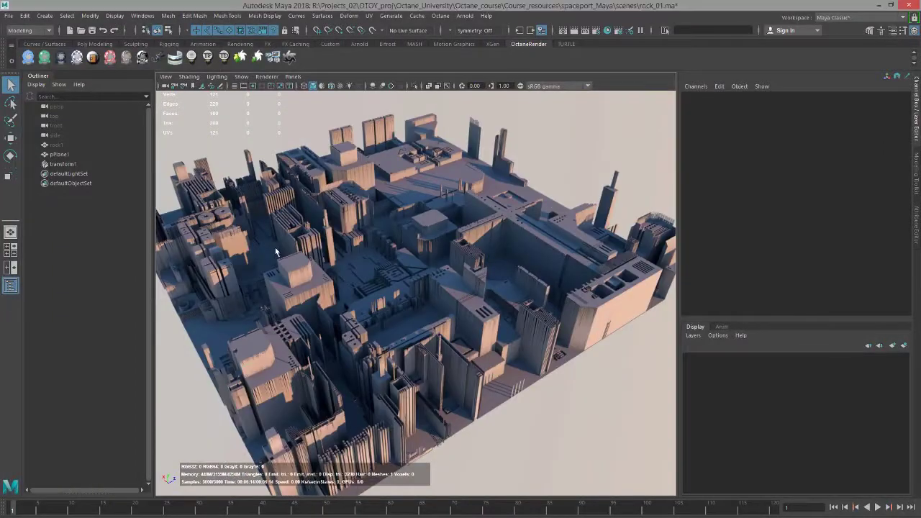
{"action": "left_click", "coordinate": [274, 247]}
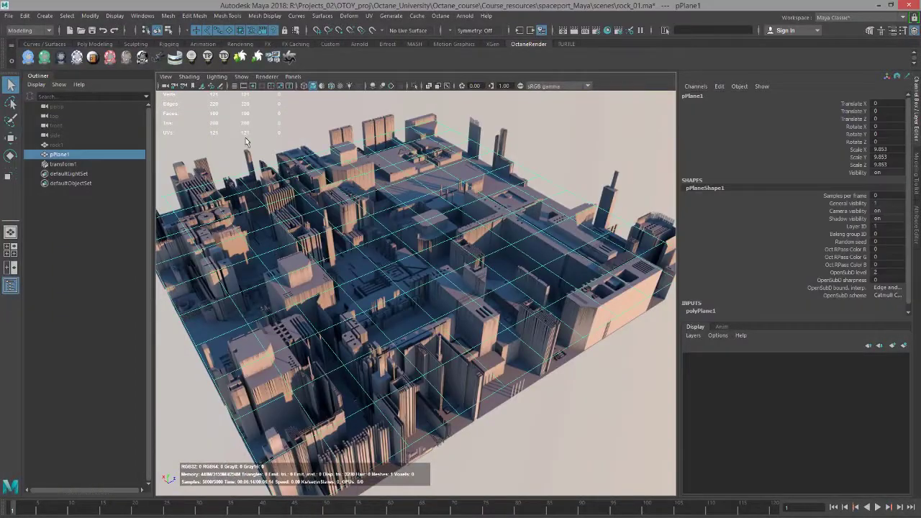
{"action": "left_click", "coordinate": [45, 58]}
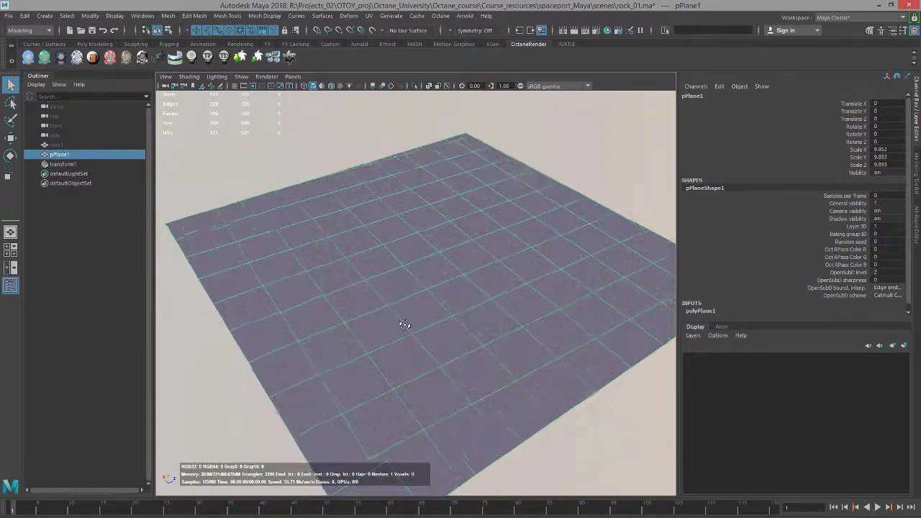
Step: Unhide the rock1 object and bring it into close view
{"action": "left_click", "coordinate": [87, 146]}
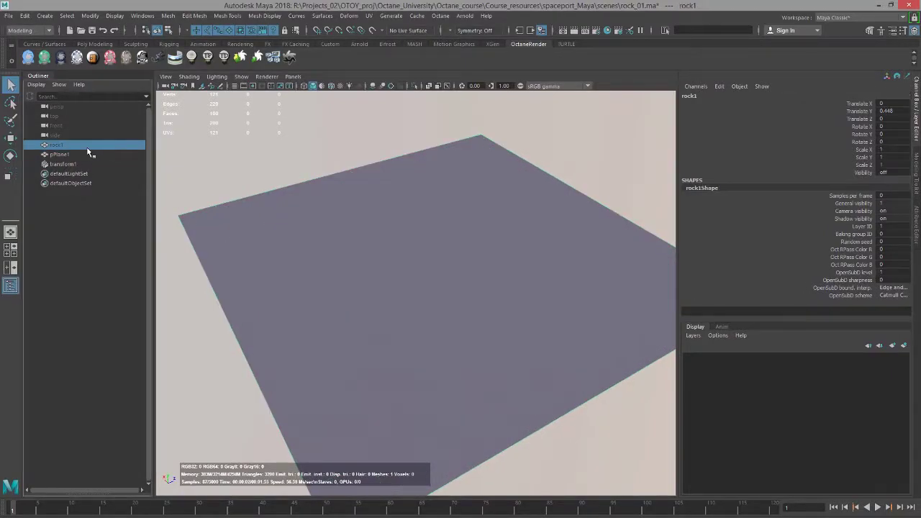
{"action": "key", "text": "shift+h"}
{"action": "mouse_move", "coordinate": [461, 234]}
{"action": "left_mouse_down", "text": "alt"}
{"action": "mouse_move", "coordinate": [475, 248]}
{"action": "mouse_move", "coordinate": [474, 383]}
{"action": "left_mouse_up", "text": "alt"}
{"action": "scroll", "coordinate": [502, 261], "scroll_direction": "up", "scroll_amount": 5}
{"action": "scroll", "coordinate": [475, 383], "scroll_direction": "up", "scroll_amount": 3}
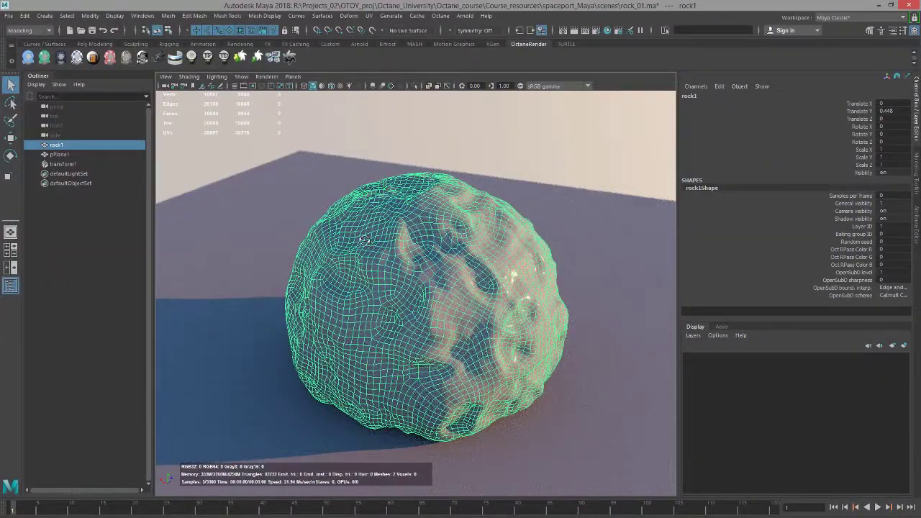
{"action": "left_click_drag", "start_coordinate": [331, 210], "coordinate": [344, 239], "text": "alt"}
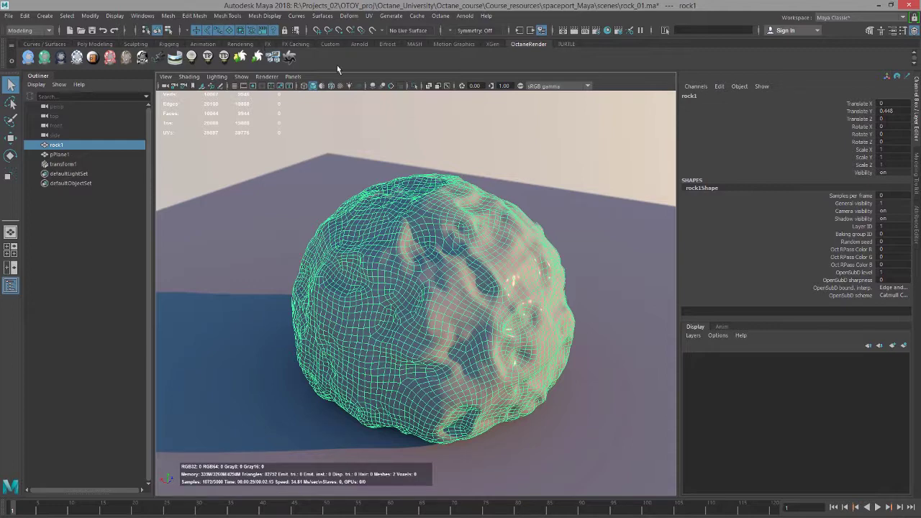
Step: Graph the material of the selected rock in Hypershade and space out its material and shading group nodes
{"action": "left_click", "coordinate": [606, 30]}
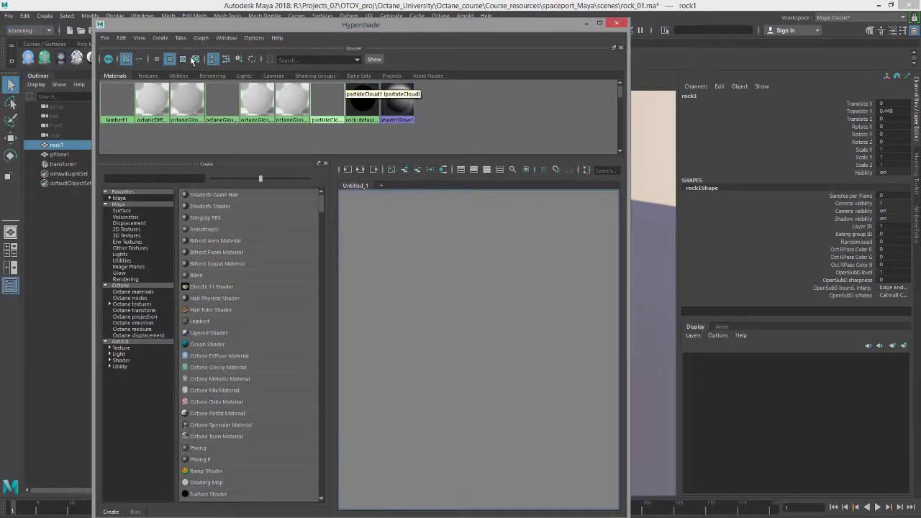
{"action": "left_click", "coordinate": [205, 39]}
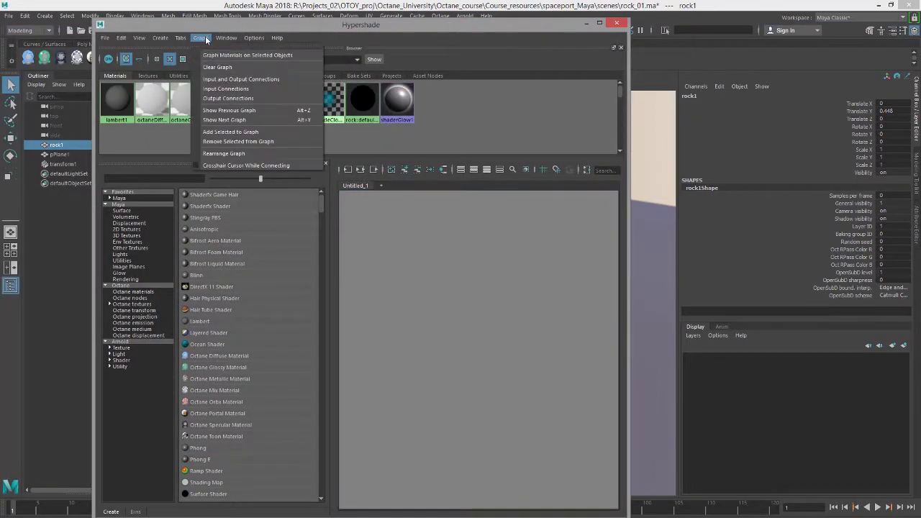
{"action": "left_click", "coordinate": [228, 57]}
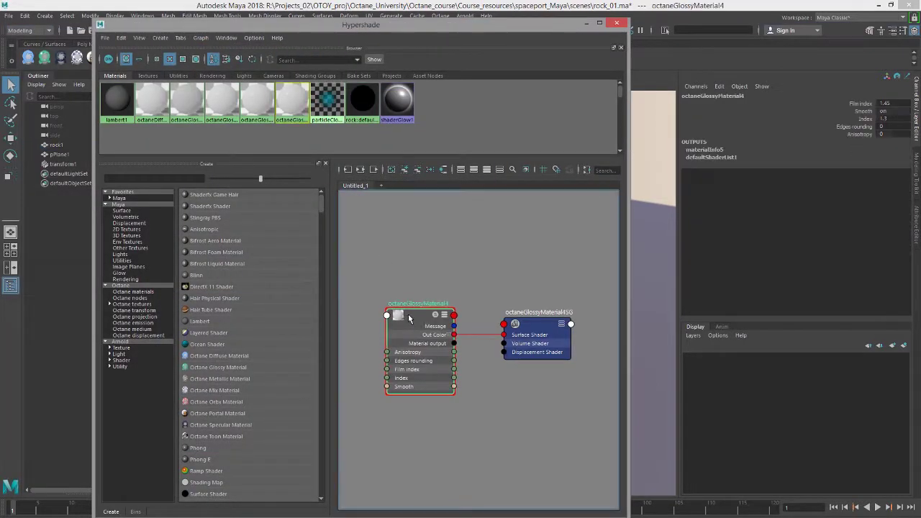
{"action": "left_click_drag", "start_coordinate": [510, 343], "coordinate": [527, 342]}
{"action": "left_click_drag", "start_coordinate": [401, 331], "coordinate": [425, 305]}
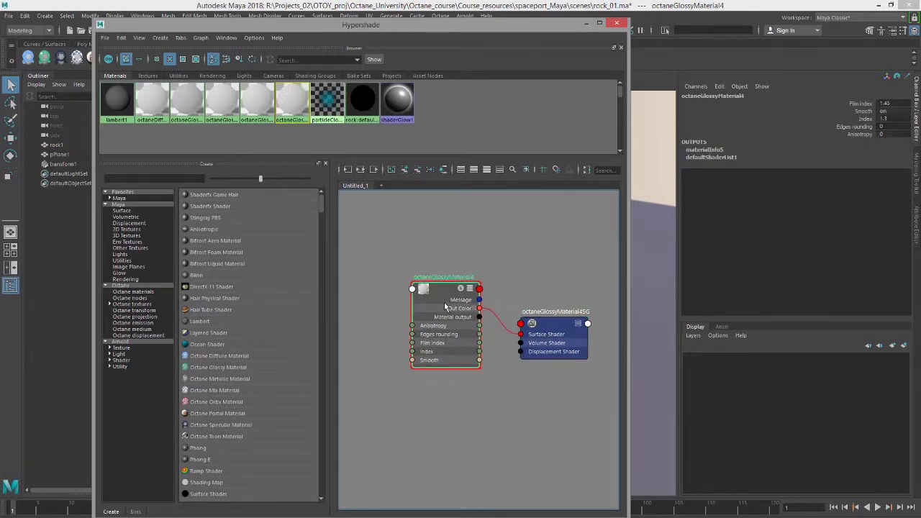
Step: Connect a new Octane Displacement Node to the displacement attribute of the rock's glossy material
{"action": "left_click", "coordinate": [916, 220]}
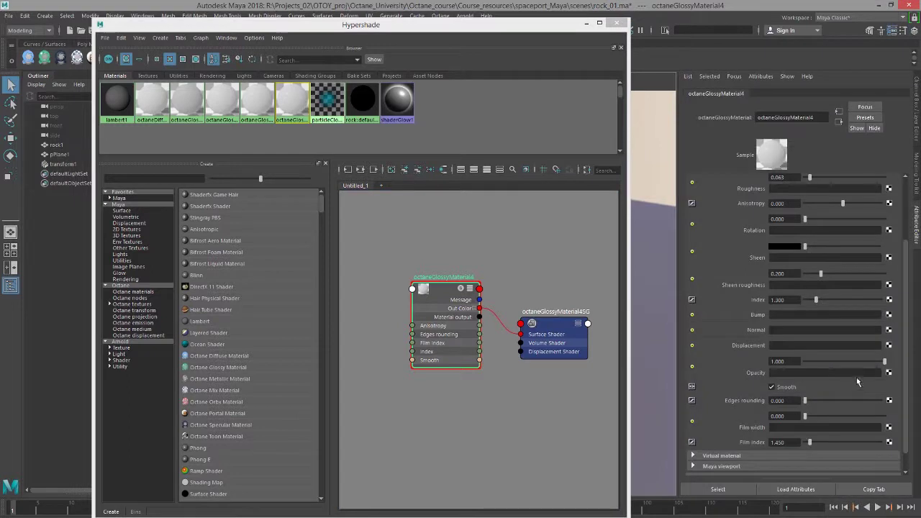
{"action": "scroll", "coordinate": [835, 363], "scroll_direction": "up", "scroll_amount": 2}
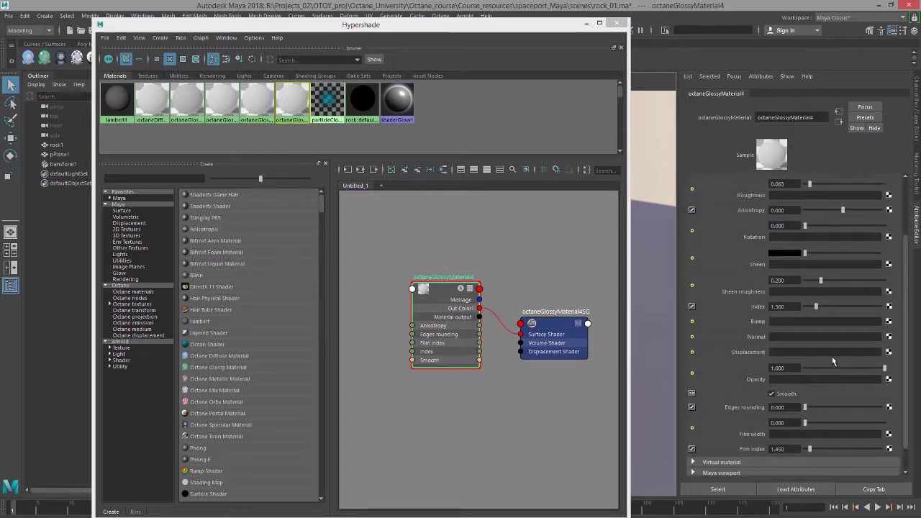
{"action": "left_click", "coordinate": [889, 352]}
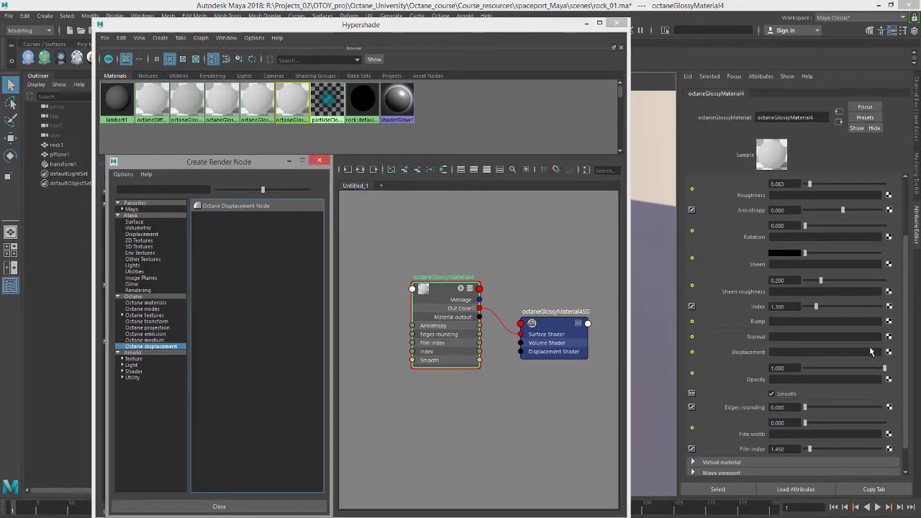
{"action": "left_click", "coordinate": [246, 204]}
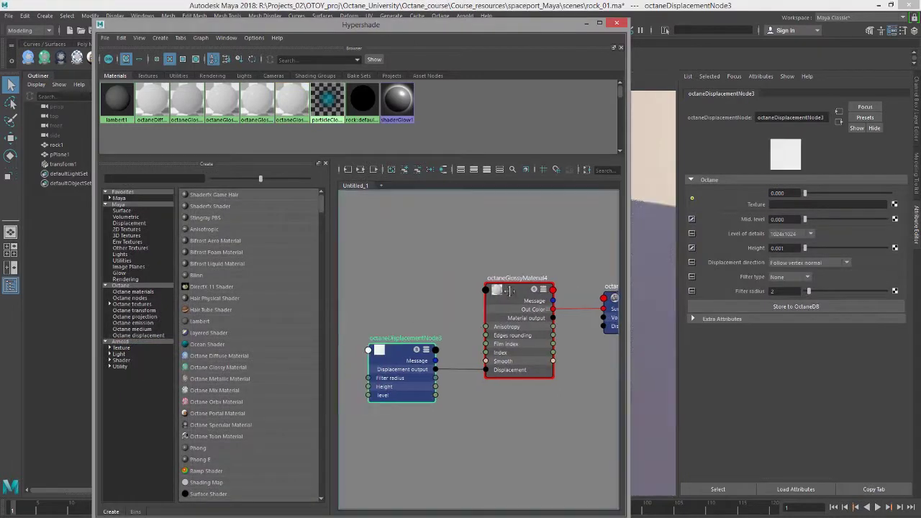
{"action": "scroll", "coordinate": [467, 282], "scroll_direction": "down", "scroll_amount": 2}
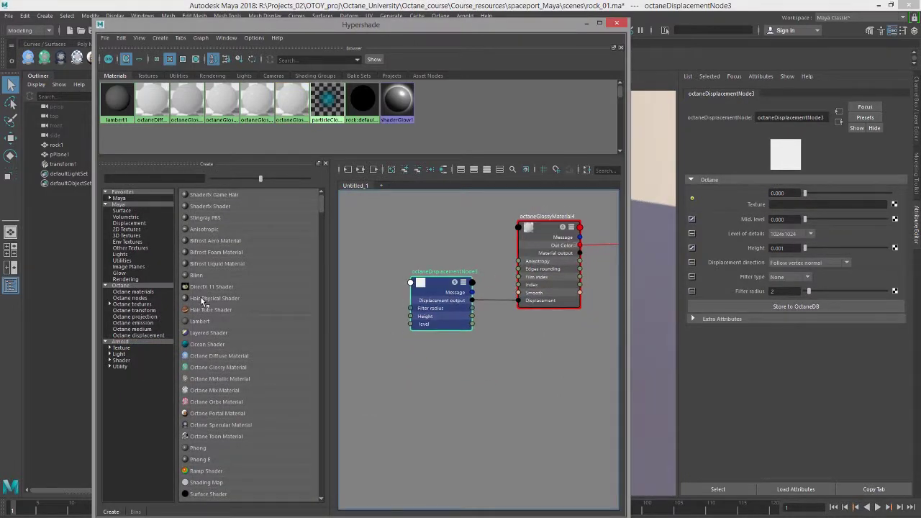
Step: Create an Octane Baking Texture and connect it to the texture input of the rock's displacement node
{"action": "left_click", "coordinate": [109, 304]}
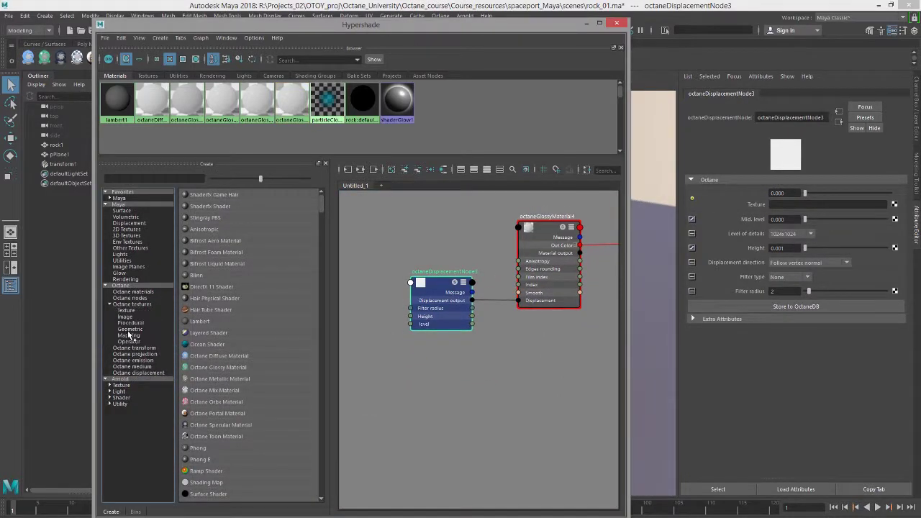
{"action": "left_click", "coordinate": [129, 335]}
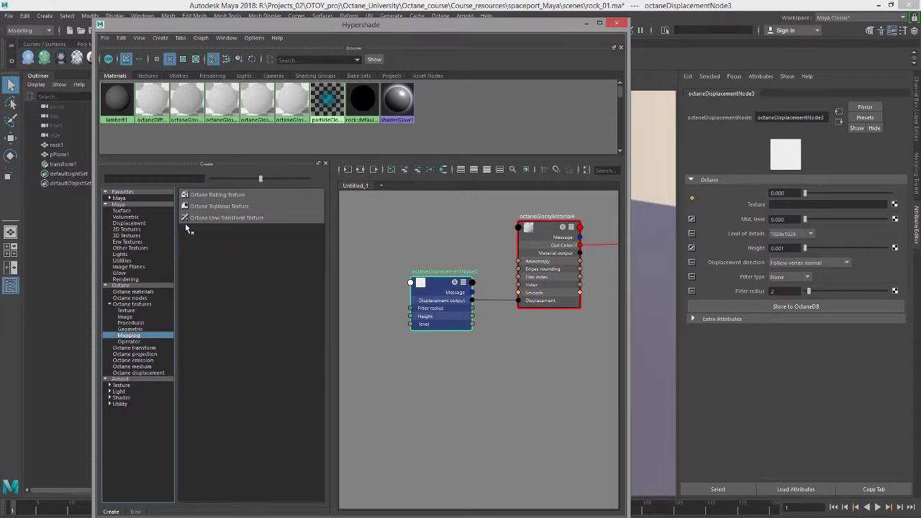
{"action": "left_click", "coordinate": [229, 195]}
{"action": "left_click_drag", "start_coordinate": [507, 425], "coordinate": [474, 327]}
{"action": "middle_click_drag", "start_coordinate": [475, 327], "coordinate": [747, 204], "text": "alt"}
Step: Set the rock displacement node's mid level to 0.5 and its level of details to 2048x2048
{"action": "left_click", "coordinate": [516, 320]}
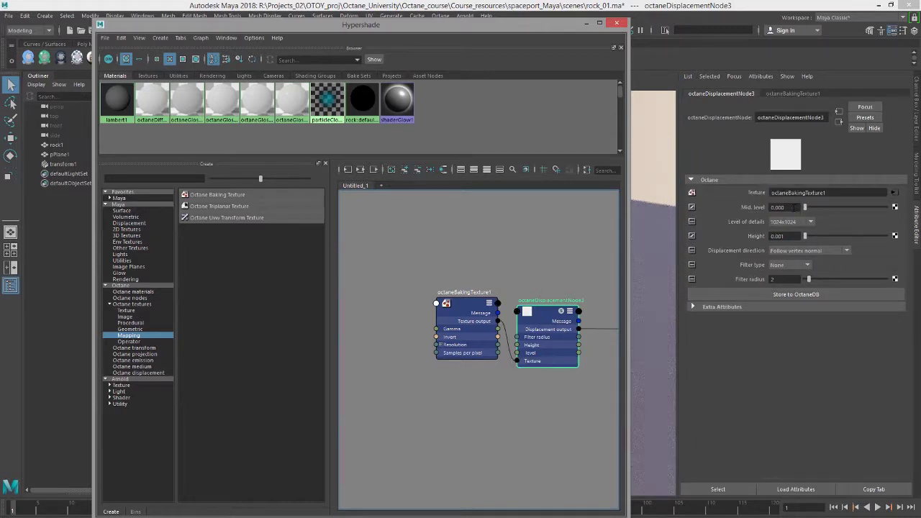
{"action": "left_click", "coordinate": [791, 208]}
{"action": "type", "text": "0.5"}
{"action": "key", "text": "Return"}
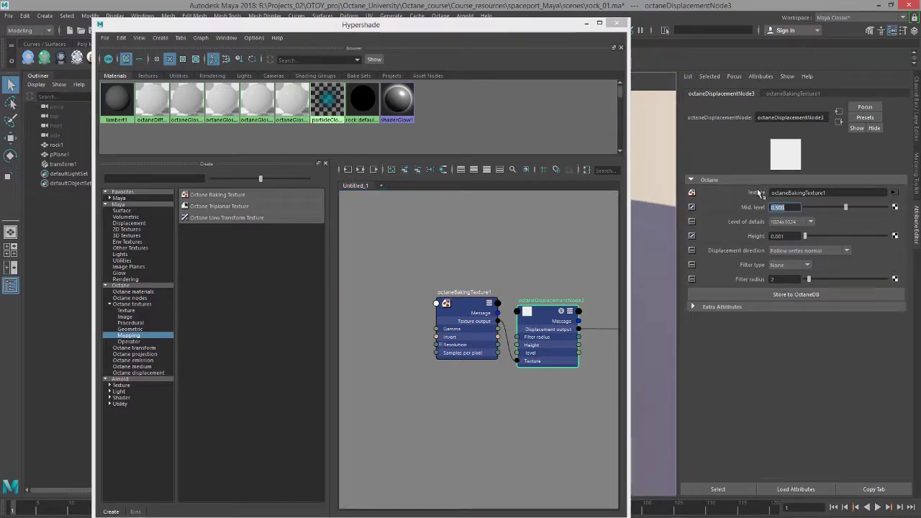
{"action": "left_click", "coordinate": [784, 221]}
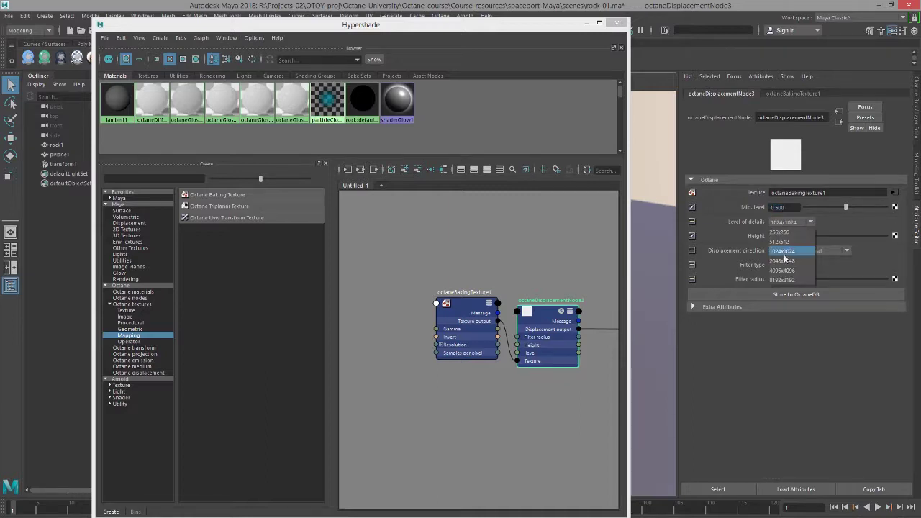
{"action": "left_click", "coordinate": [783, 261]}
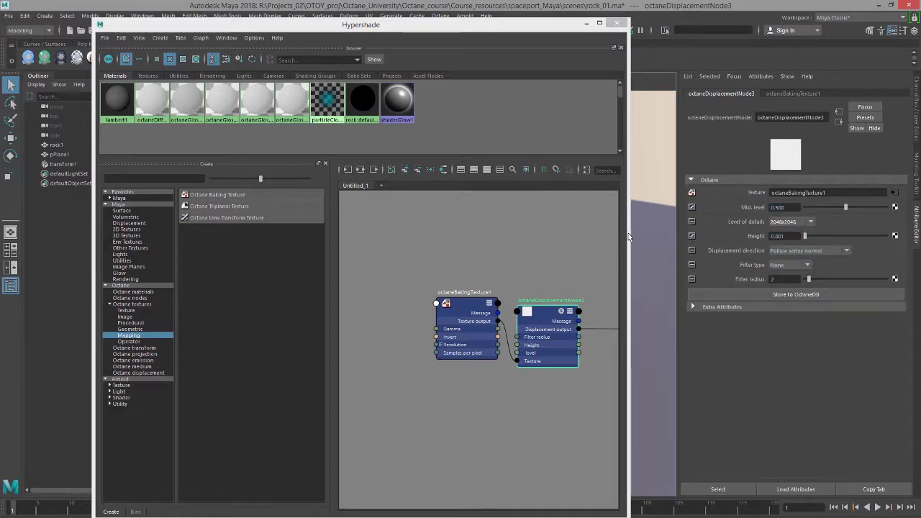
{"action": "left_click_drag", "start_coordinate": [485, 29], "coordinate": [504, 63]}
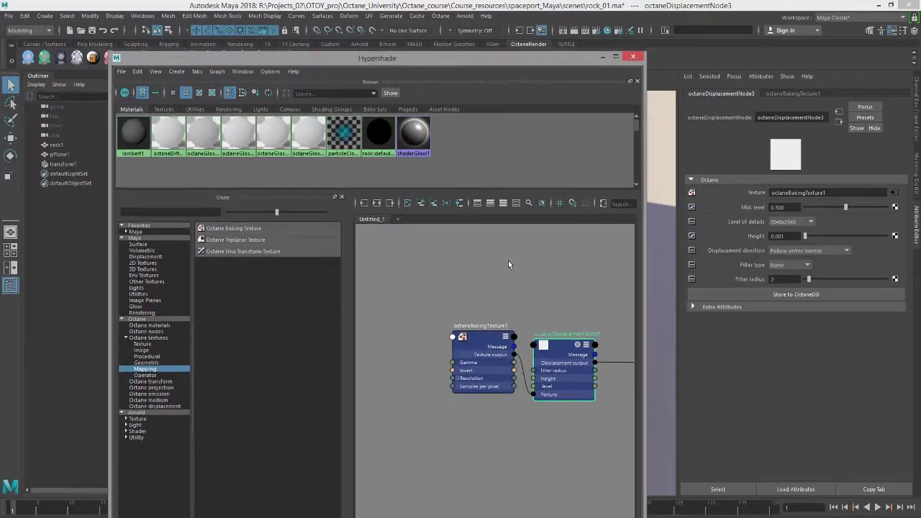
Step: Create an Octane Ridged Fractal Texture, place it beside the baking texture and connect it to the baking texture's input texture
{"action": "scroll", "coordinate": [486, 275], "scroll_direction": "down", "scroll_amount": 3}
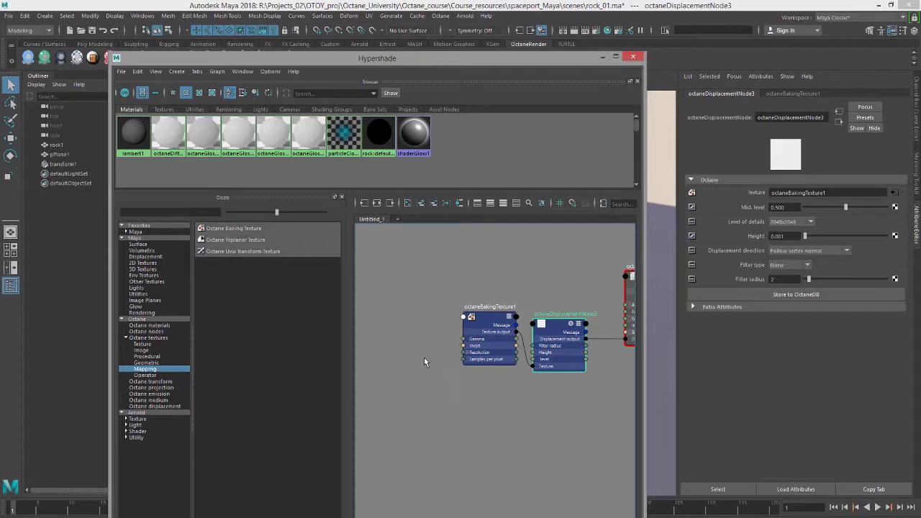
{"action": "left_click", "coordinate": [147, 356]}
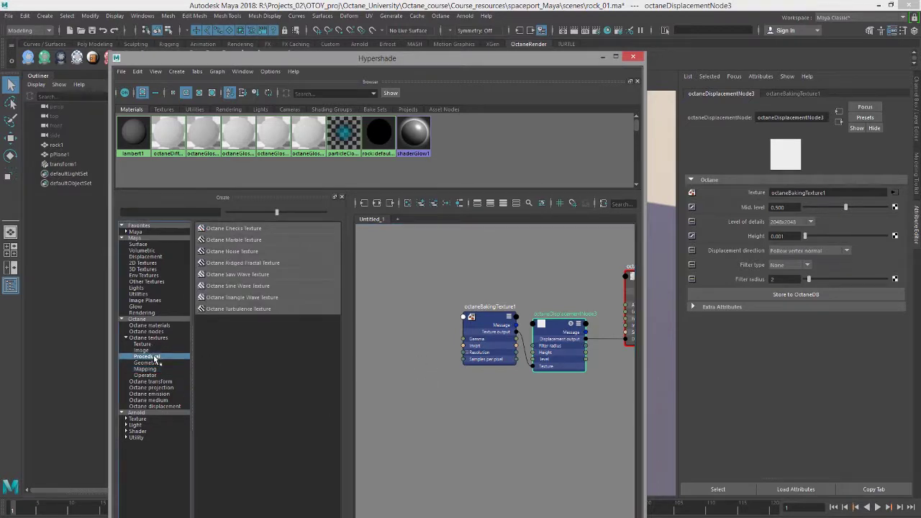
{"action": "left_click", "coordinate": [259, 264]}
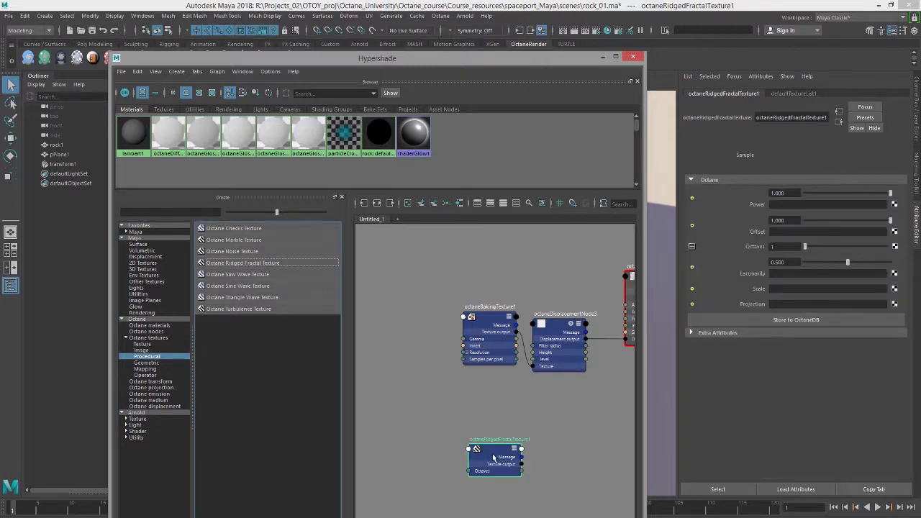
{"action": "left_click_drag", "start_coordinate": [492, 453], "coordinate": [434, 385]}
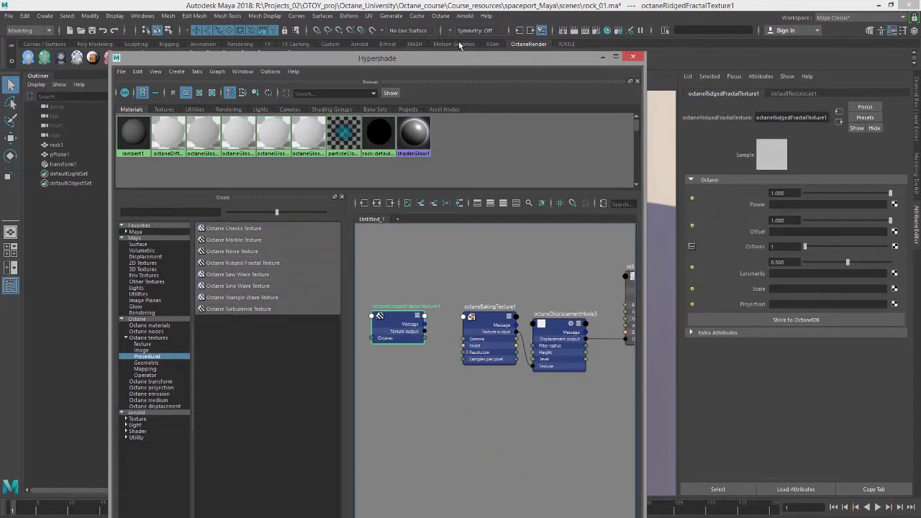
{"action": "left_click_drag", "start_coordinate": [302, 58], "coordinate": [33, 56]}
{"action": "left_click", "coordinate": [207, 323]}
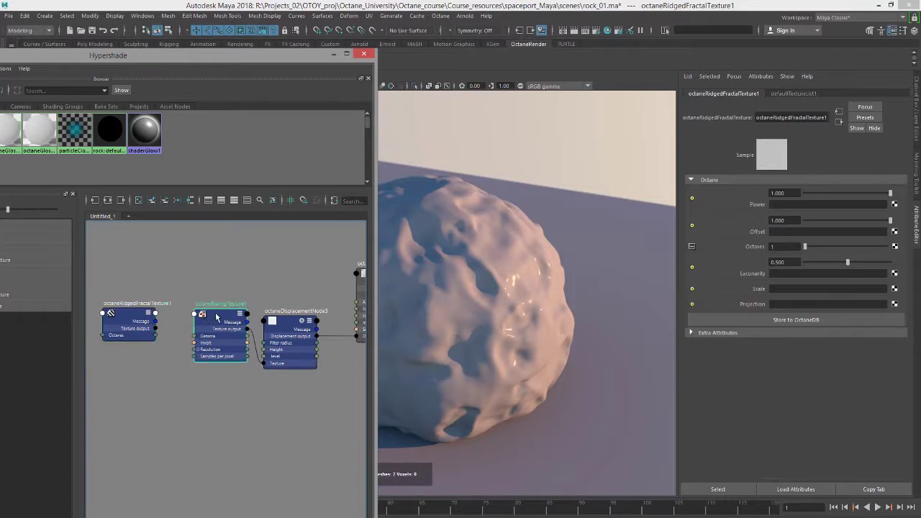
{"action": "middle_click_drag", "start_coordinate": [424, 280], "coordinate": [744, 219]}
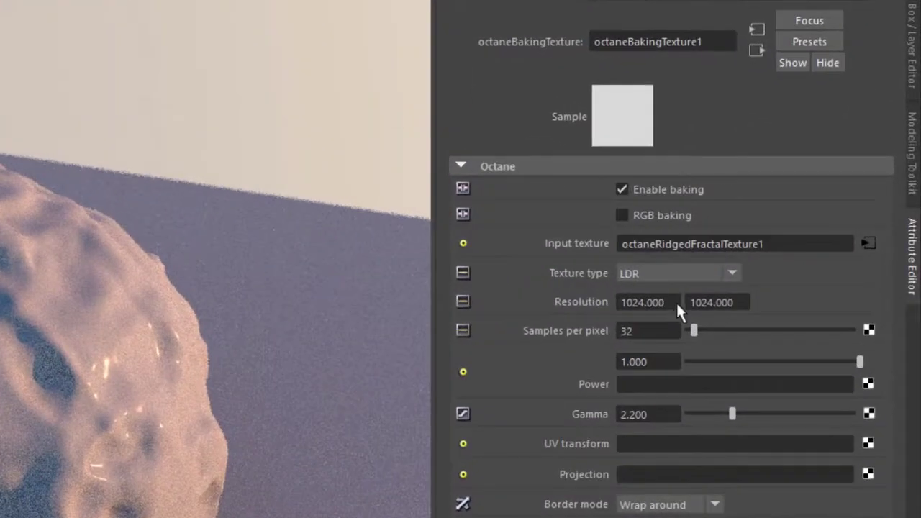
Step: Set the baking texture's resolution to 2048 by 2048
{"action": "left_click_drag", "start_coordinate": [678, 304], "coordinate": [601, 303]}
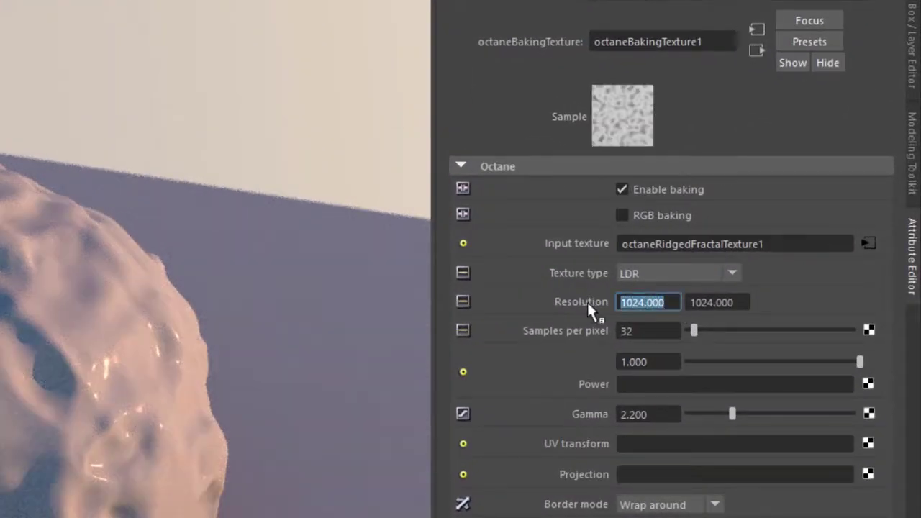
{"action": "type", "text": "2048"}
{"action": "key", "text": "Return"}
{"action": "key", "text": "Tab"}
{"action": "type", "text": "2048"}
{"action": "key", "text": "Return"}
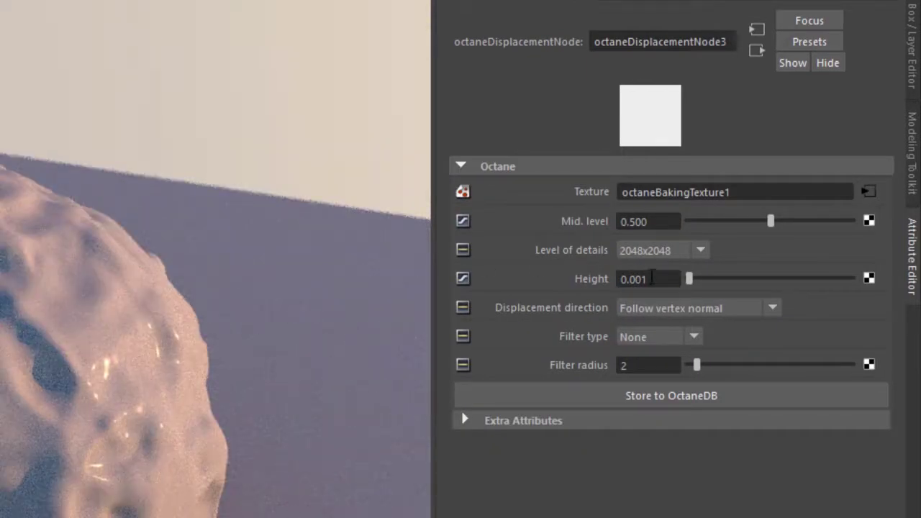
Step: Try heights of 0.1 and 0.5 on the rock's displacement node
{"action": "double_click", "coordinate": [652, 278]}
{"action": "key", "text": "BackSpace"}
{"action": "type", "text": "0.1"}
{"action": "key", "text": "Return"}
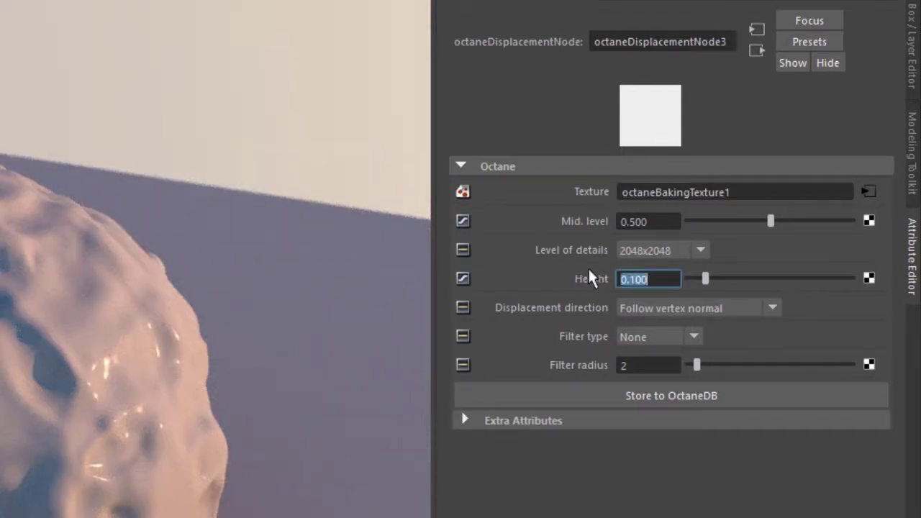
{"action": "key", "text": "BackSpace"}
{"action": "type", "text": "0.5"}
{"action": "key", "text": "Return"}
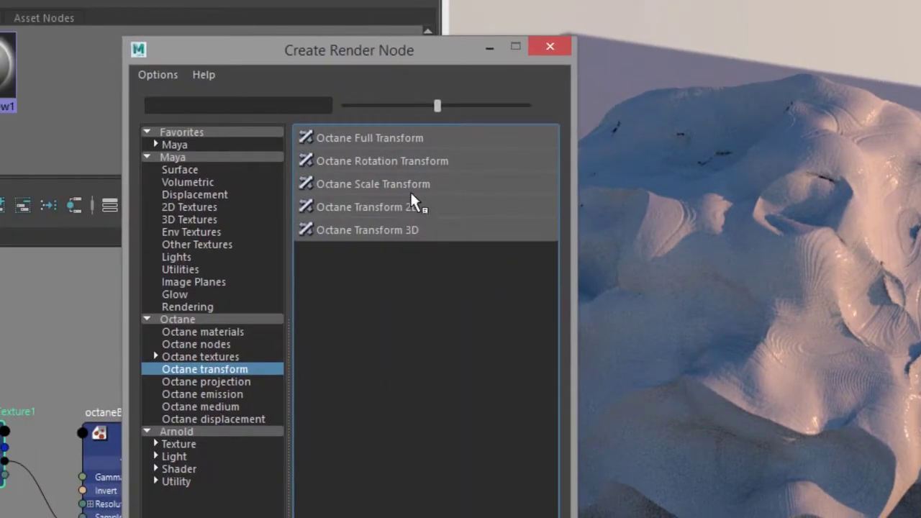
Step: Add an Octane Scale Transform to the ridged fractal texture's scale and set its first two scale values to 0.2
{"action": "left_click", "coordinate": [414, 185]}
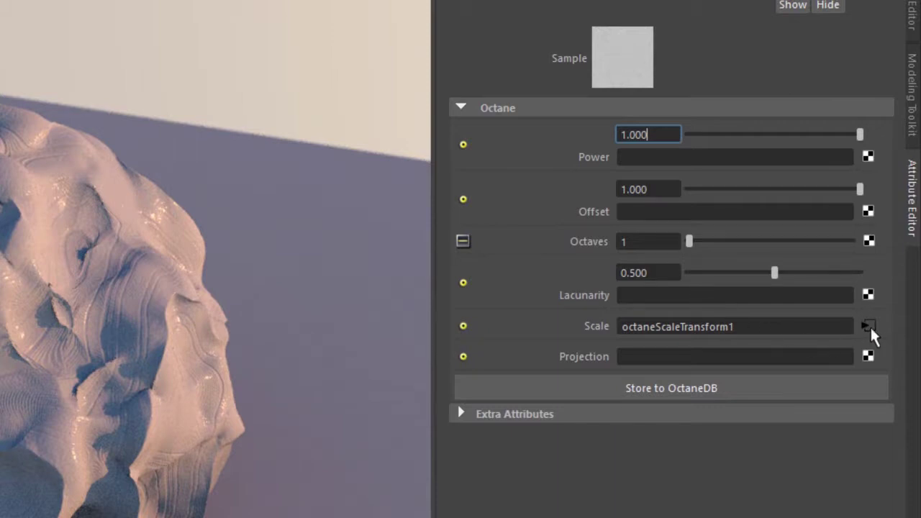
{"action": "left_click", "coordinate": [867, 326]}
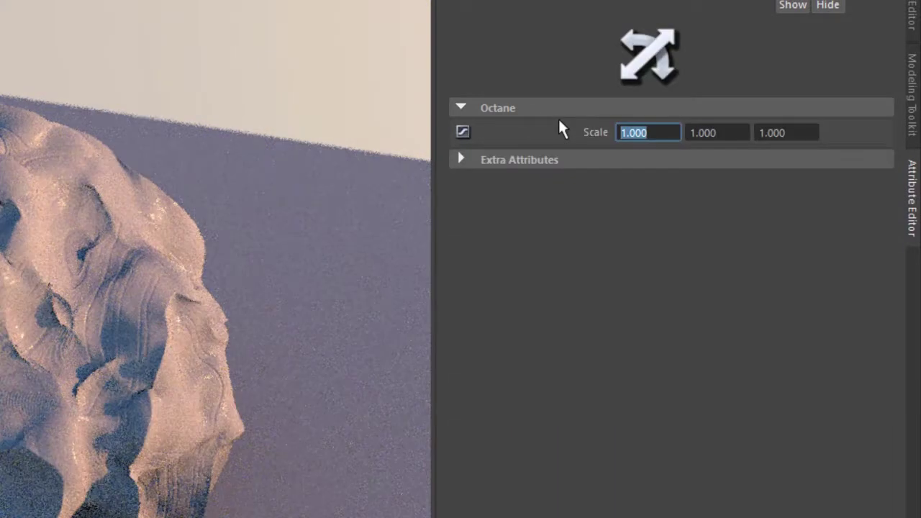
{"action": "type", "text": "0.2"}
{"action": "key", "text": "Return"}
{"action": "double_click", "coordinate": [720, 132]}
{"action": "key", "text": "BackSpace"}
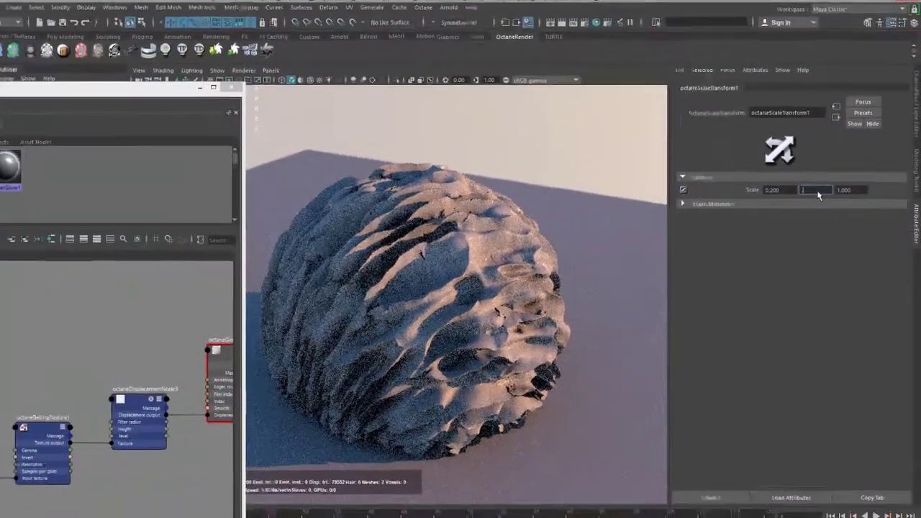
{"action": "type", "text": "0.2"}
{"action": "key", "text": "Return"}
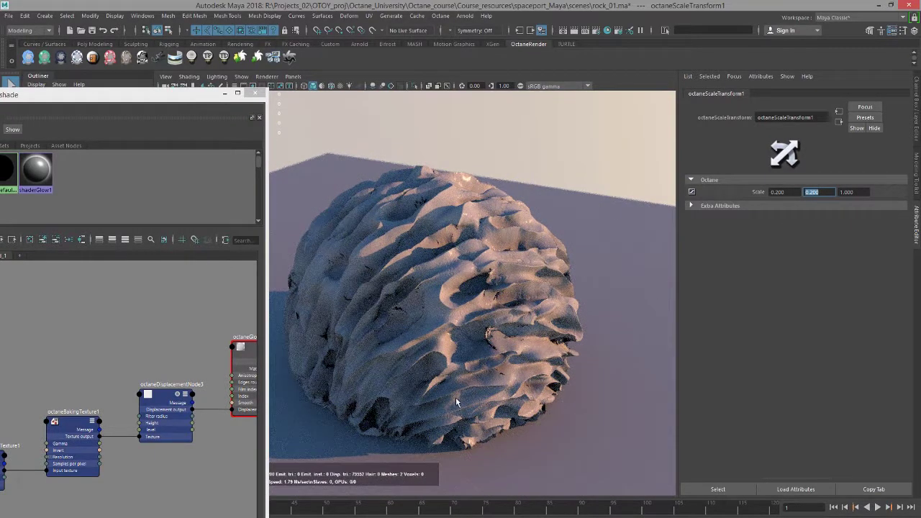
Step: Set the height of the rock's displacement node to 0.15 and inspect the rock from another angle
{"action": "left_click", "coordinate": [159, 395]}
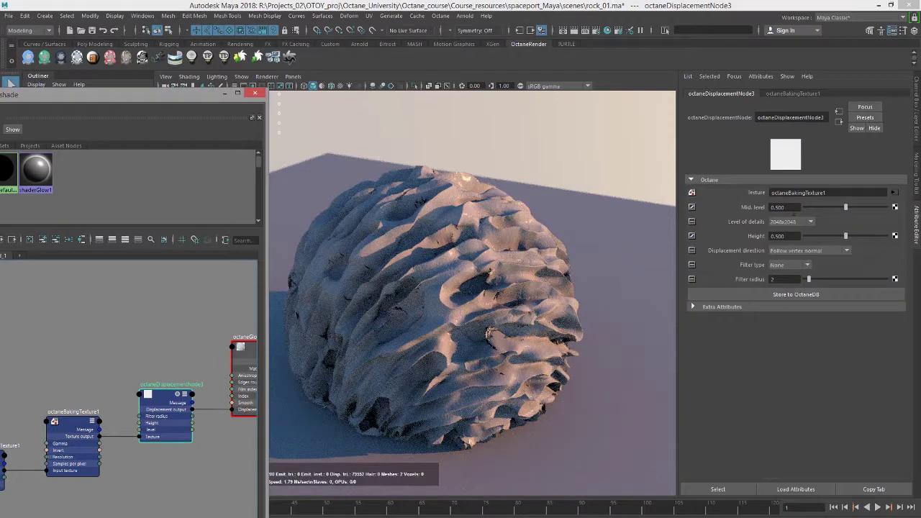
{"action": "double_click", "coordinate": [781, 236]}
{"action": "type", "text": "0.15"}
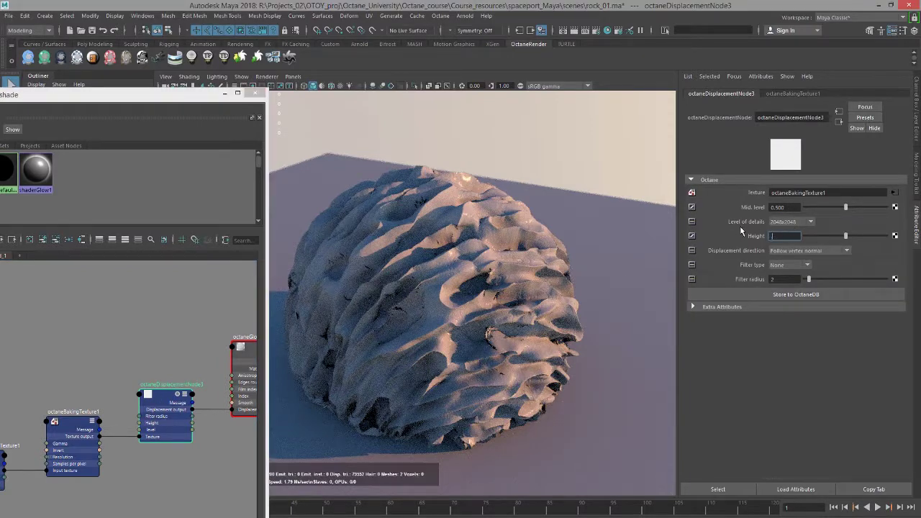
{"action": "key", "text": "Return"}
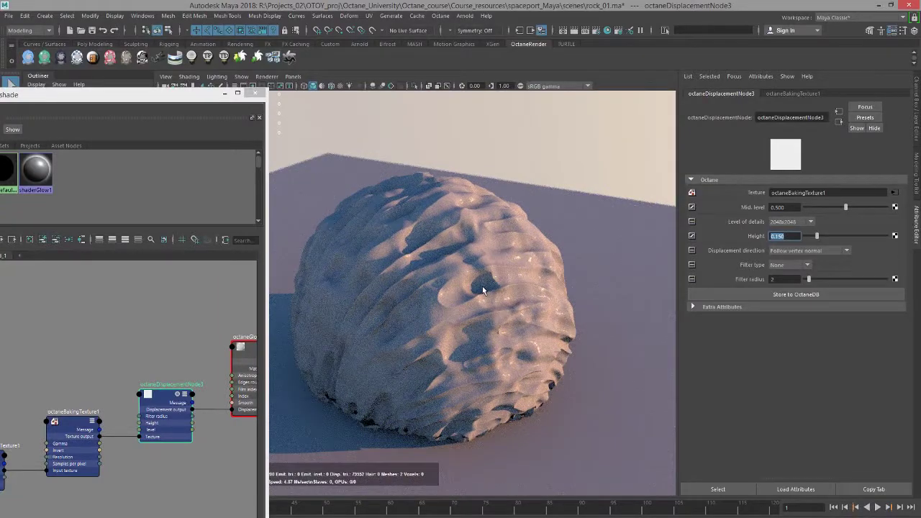
{"action": "left_click_drag", "start_coordinate": [480, 288], "coordinate": [499, 290], "text": "alt"}
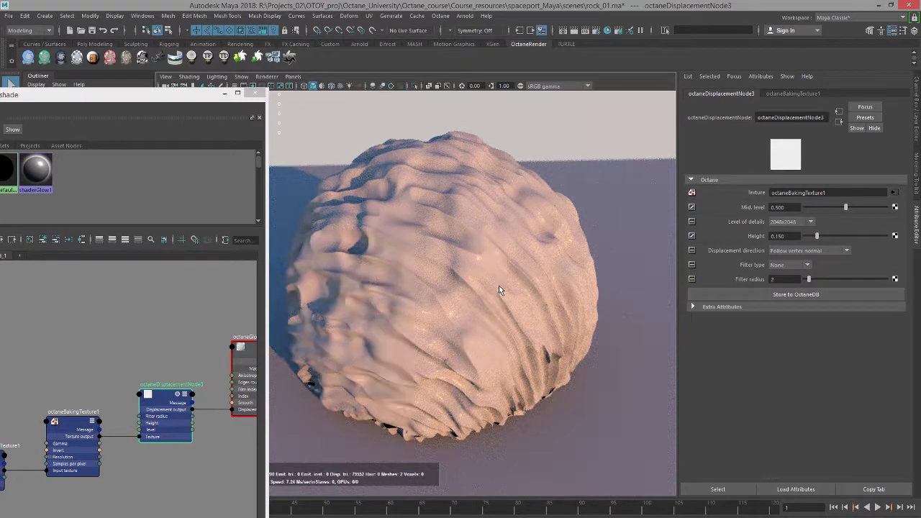